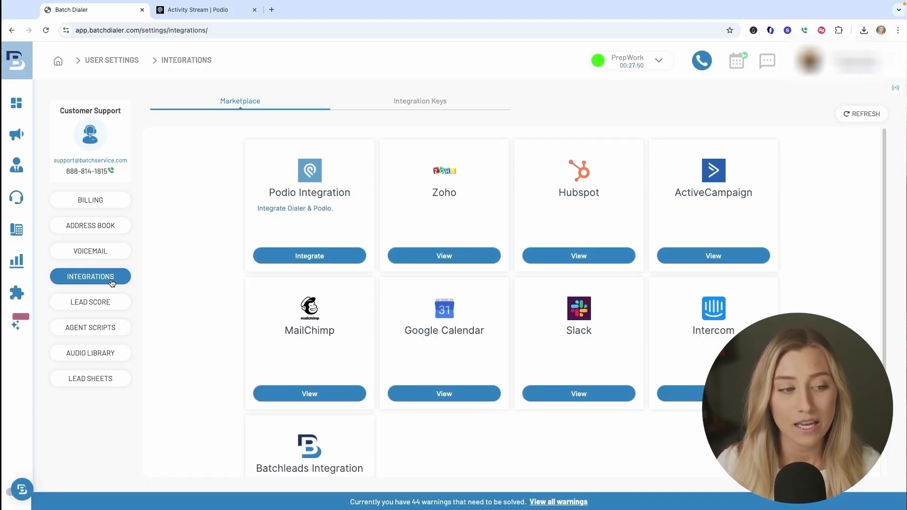
Open the Podio integration from the marketplace and delete the existing integration together with its mappings
left_click(331, 257)
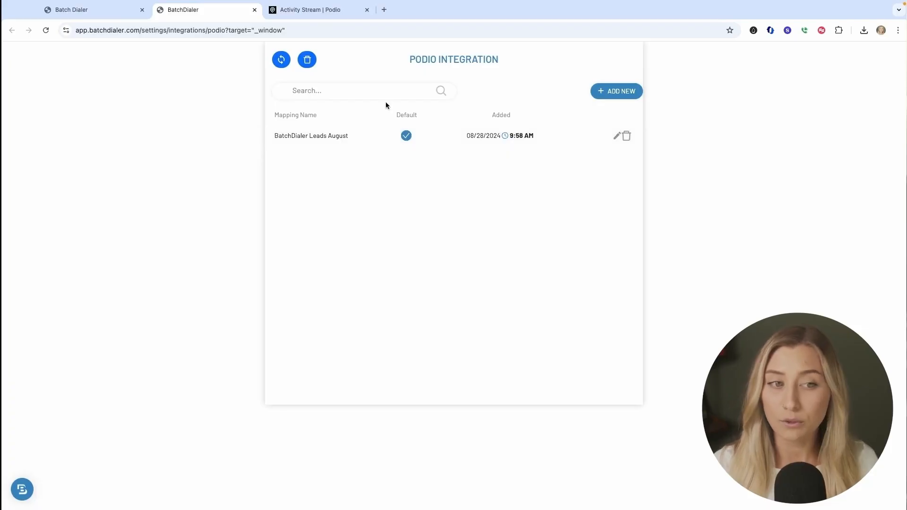
left_click(305, 61)
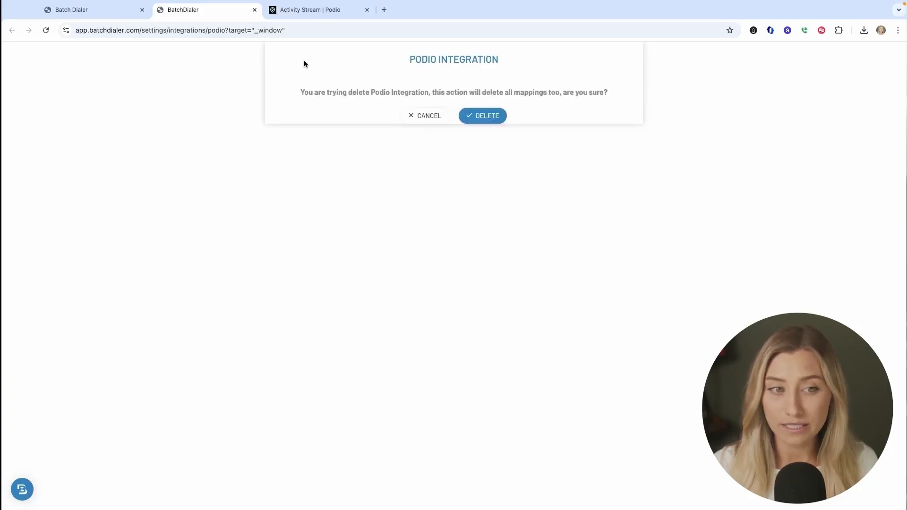
left_click(494, 116)
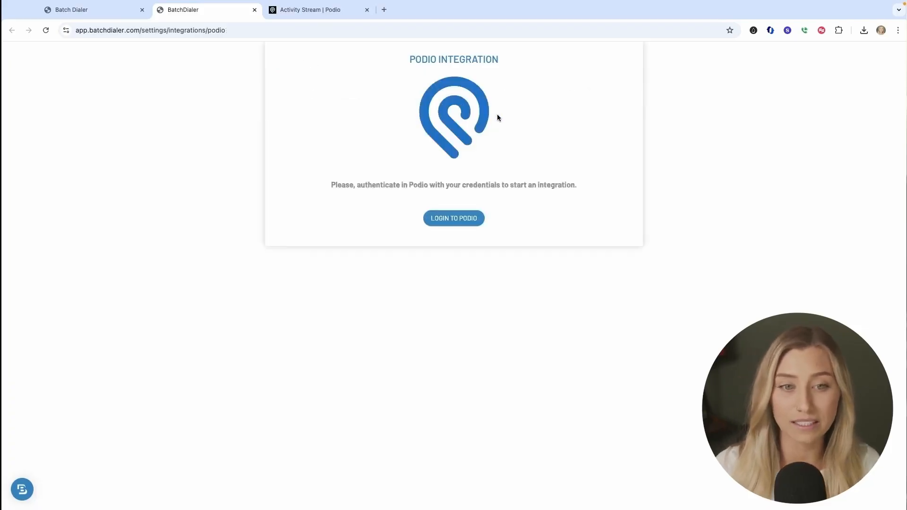
Reconnect BatchDialer to Podio by logging in and start a new integration mapping
left_click(474, 221)
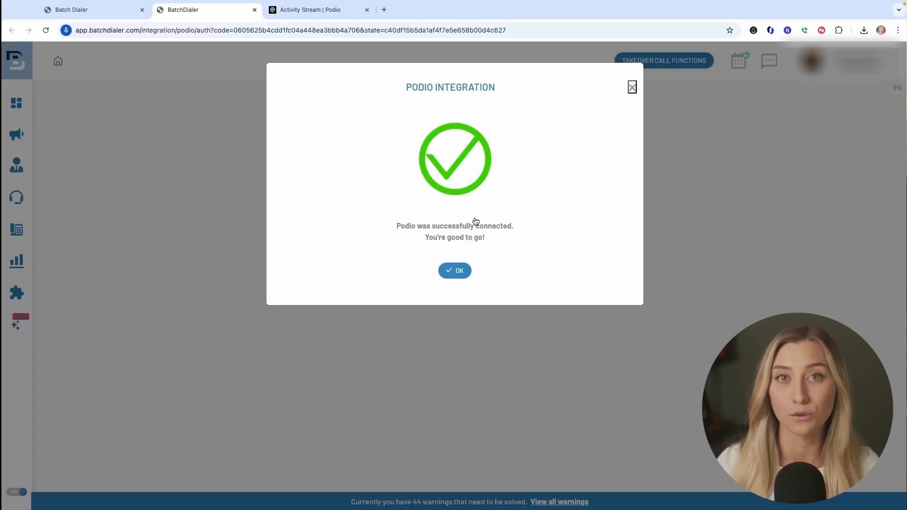
left_click(458, 273)
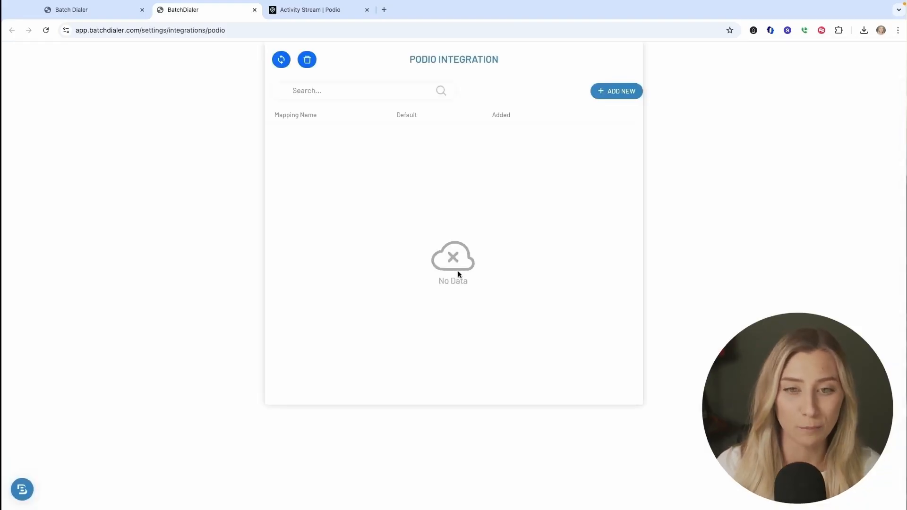
left_click(621, 93)
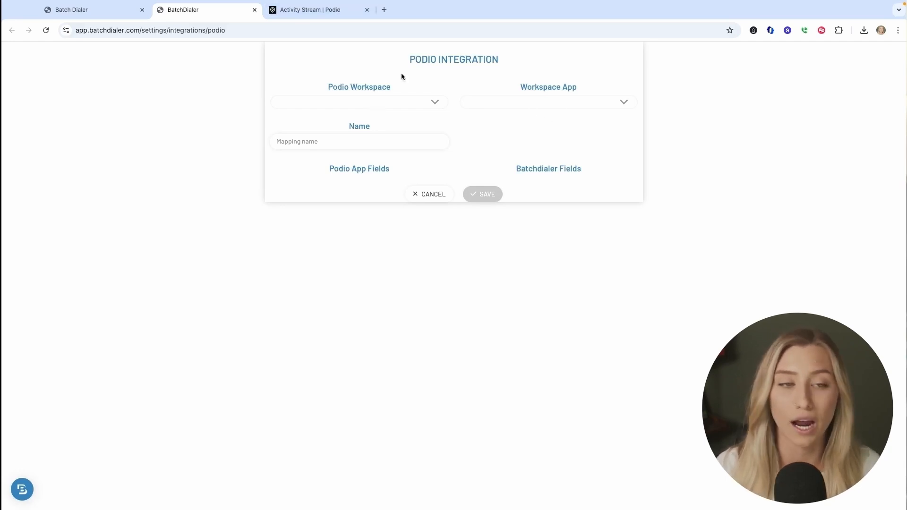
Switch to Podio and create a private workspace named "BatchDialer September", skipping the employee invitation
left_click(324, 15)
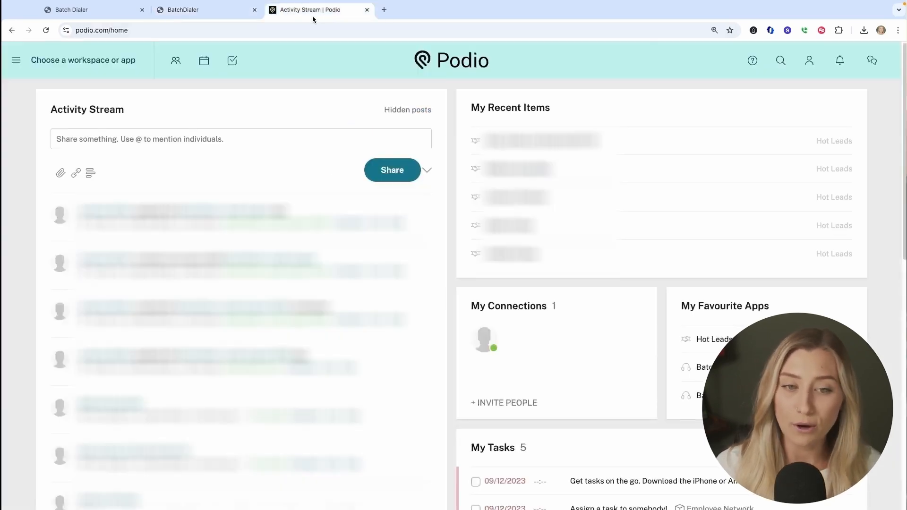
left_click(16, 61)
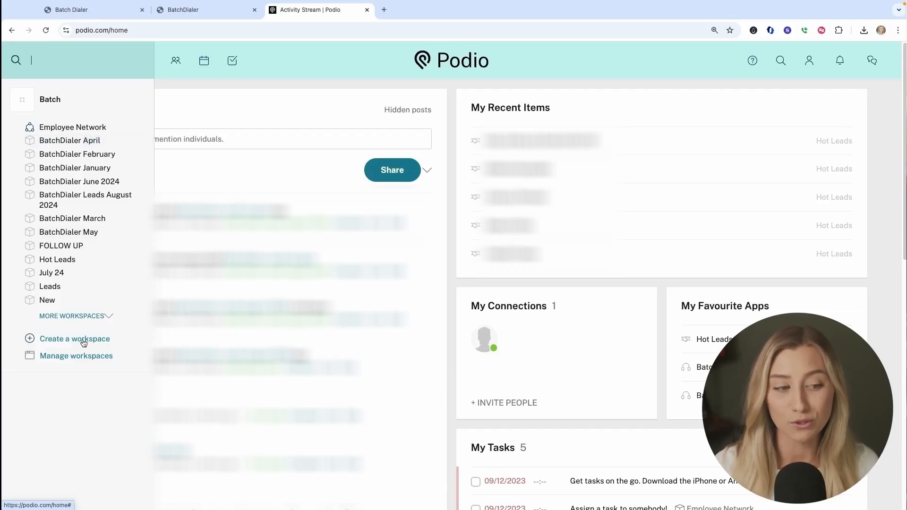
left_click(97, 339)
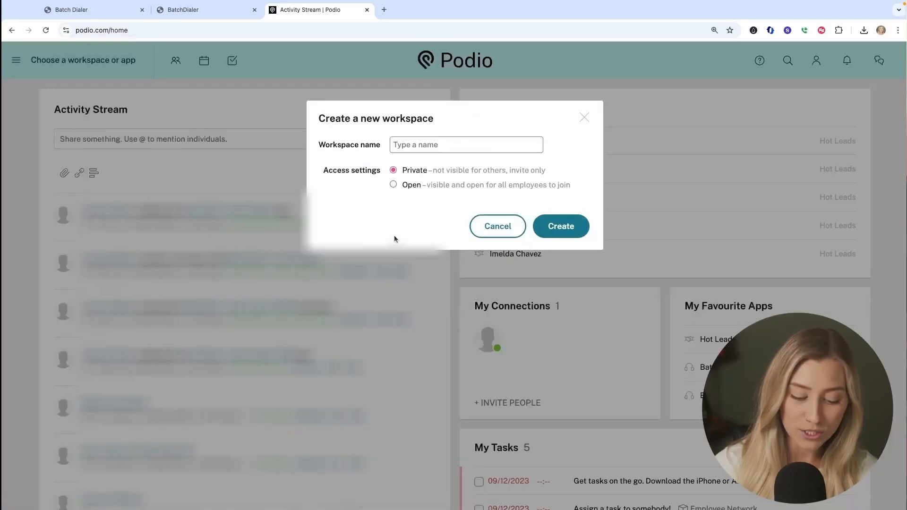
type("BatchDialer ")
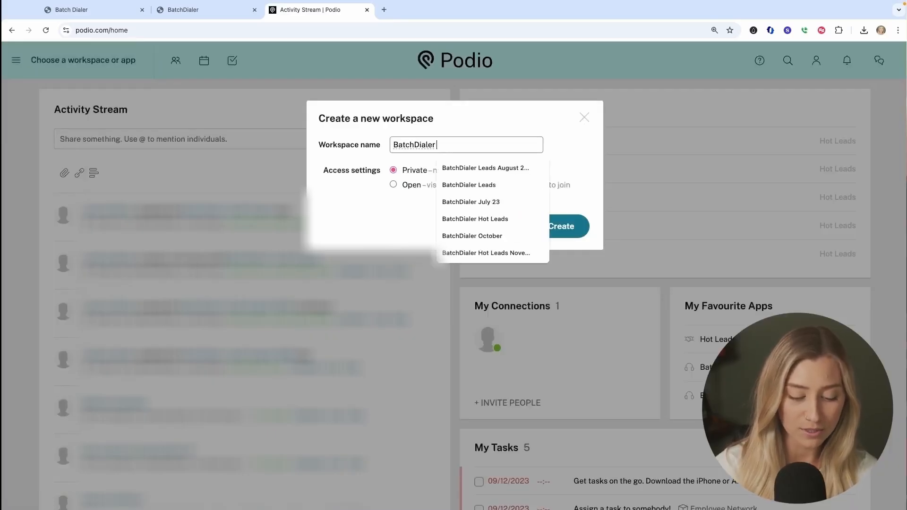
type("Septtemb")
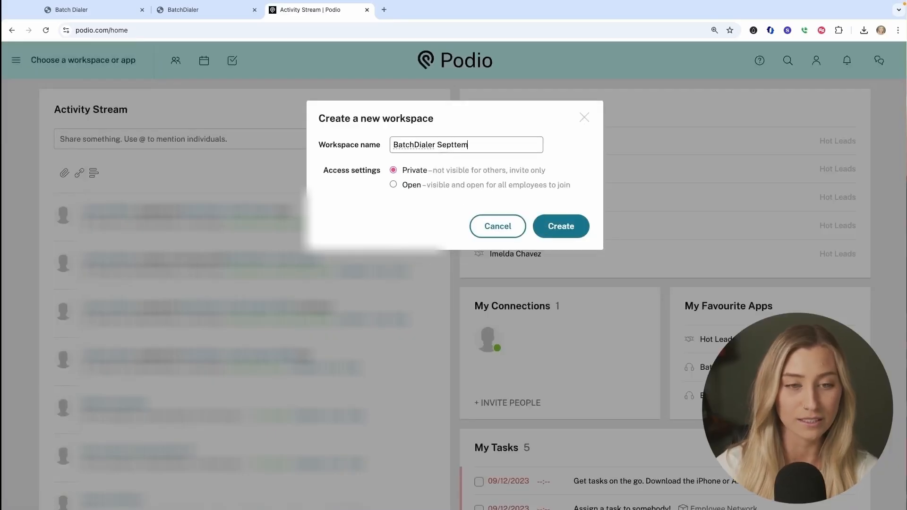
key("BackSpace")
key("BackSpace")
key("BackSpace")
key("BackSpace")
type("ember")
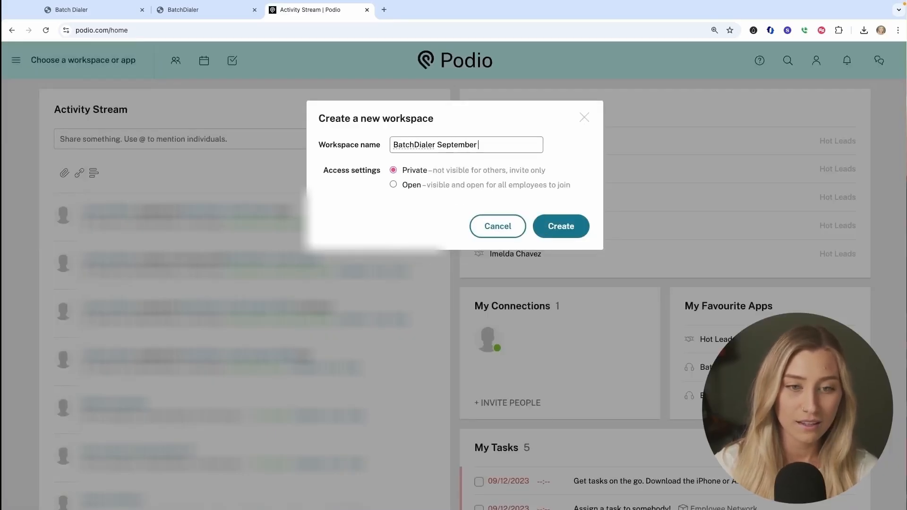
left_click(569, 229)
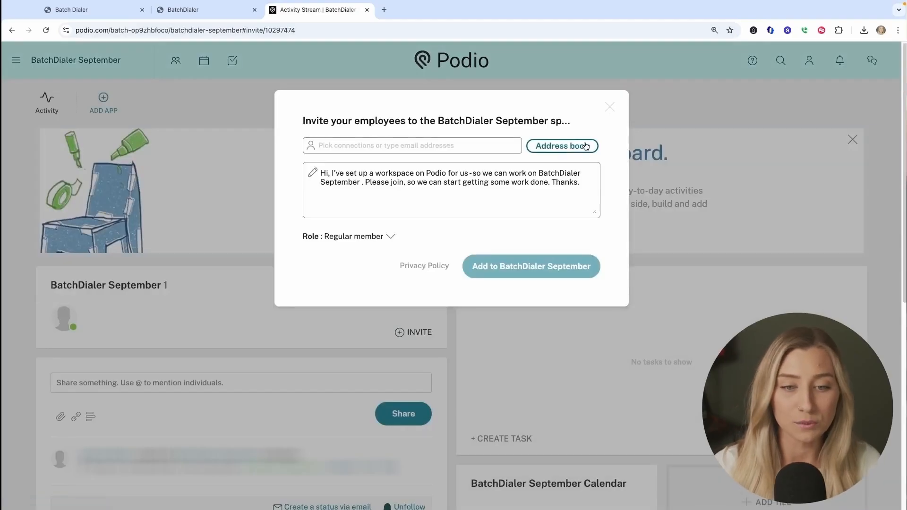
left_click(609, 107)
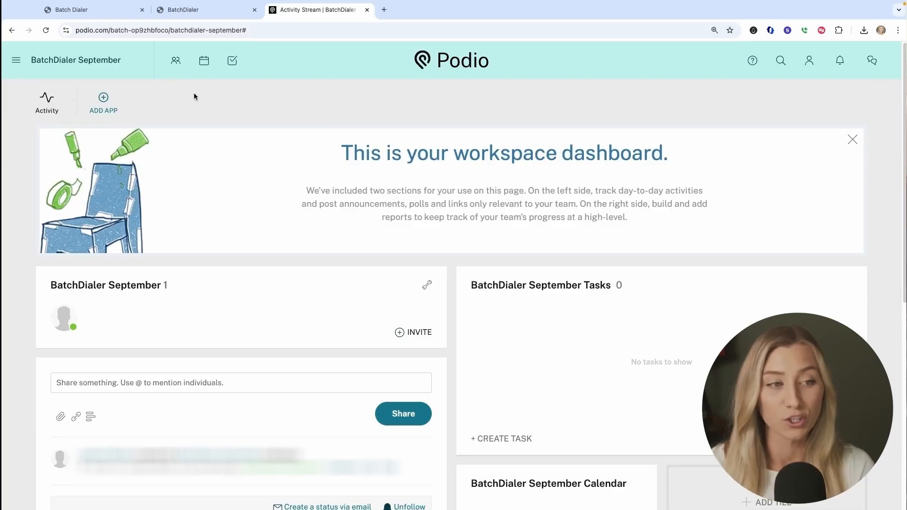
Start a custom app in the workspace with the app name "BatchDialer Leads 33" and the item name "BatchDialer Leads"
left_click(104, 109)
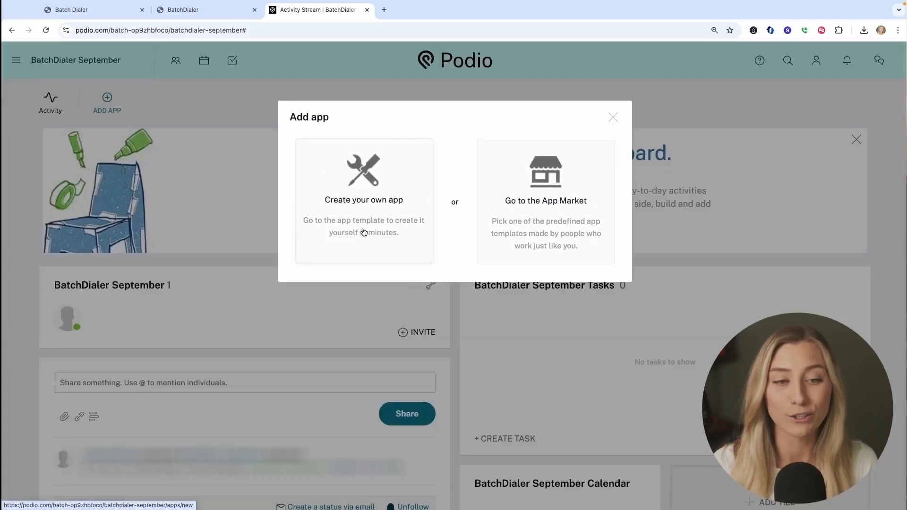
left_click(371, 211)
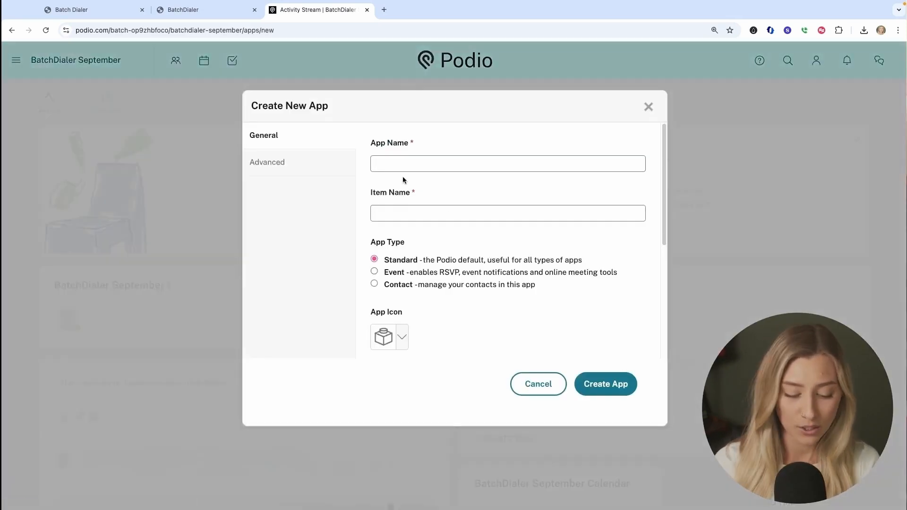
type("BatchDiale")
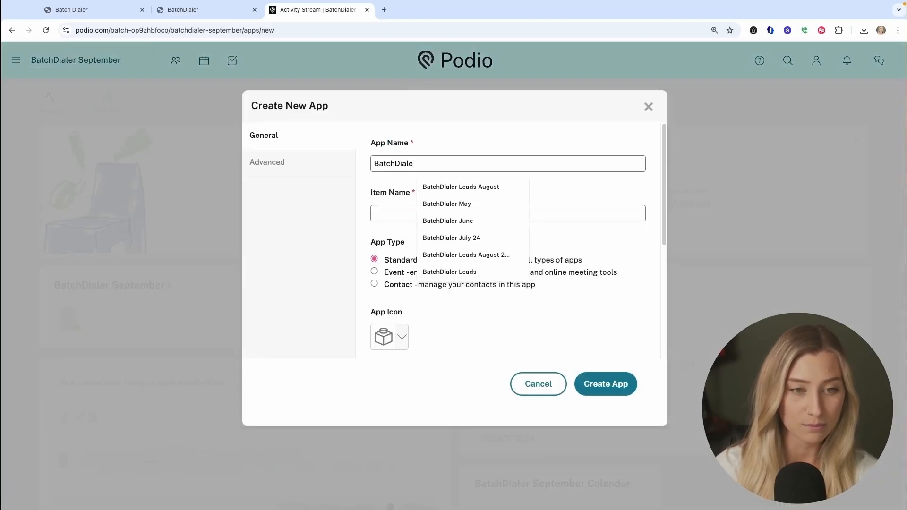
type("r Leads 33")
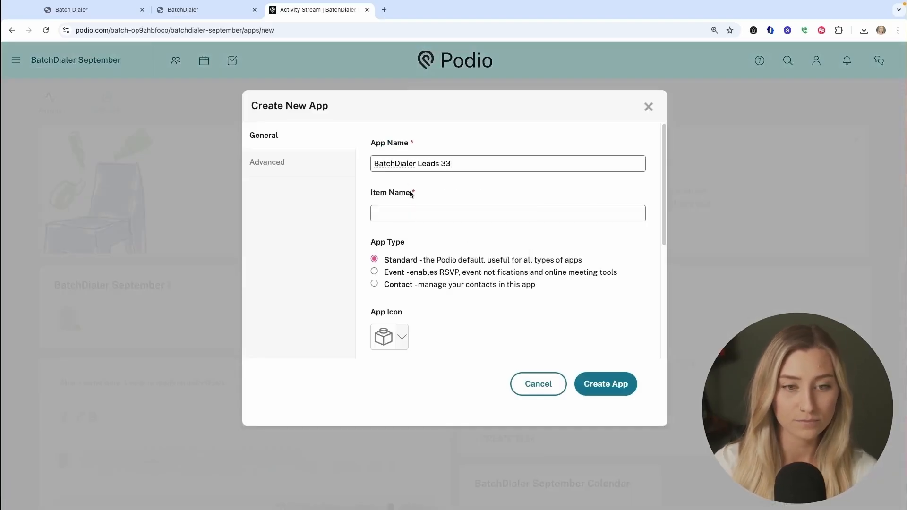
left_click(420, 213)
type("BatchDia")
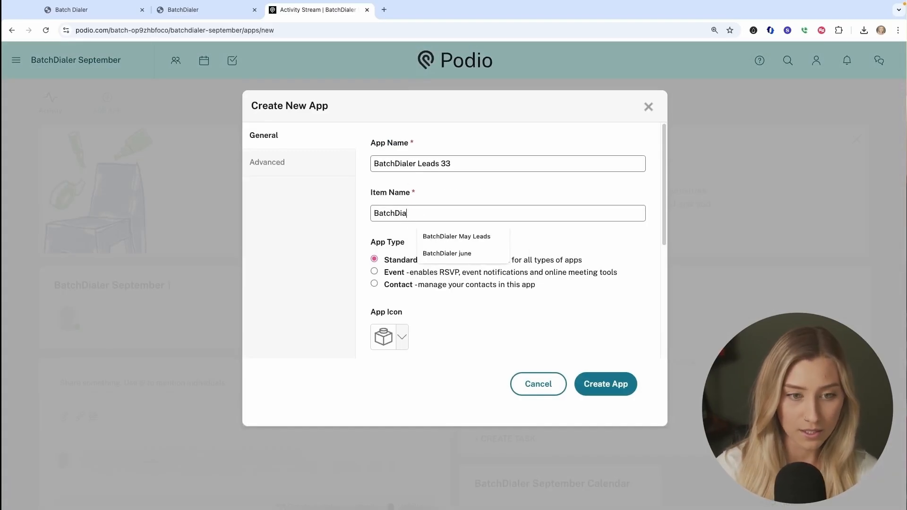
type("ler L")
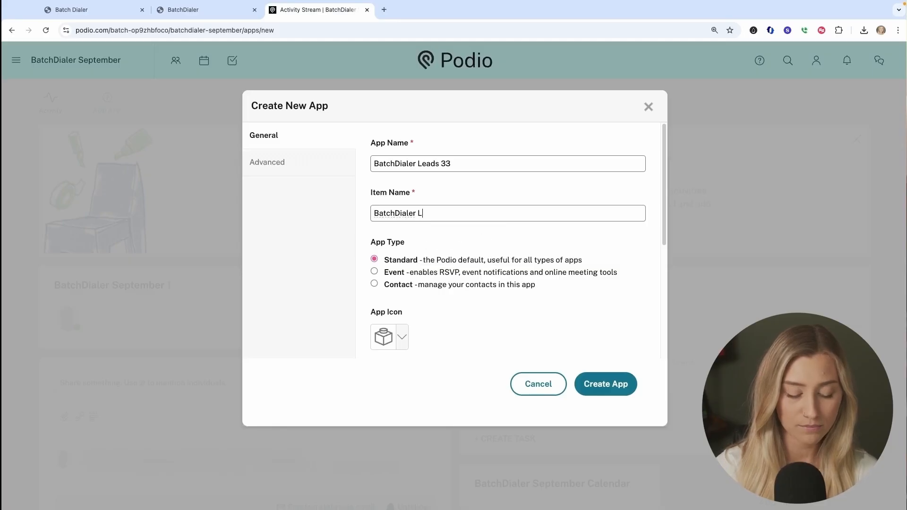
type("eads")
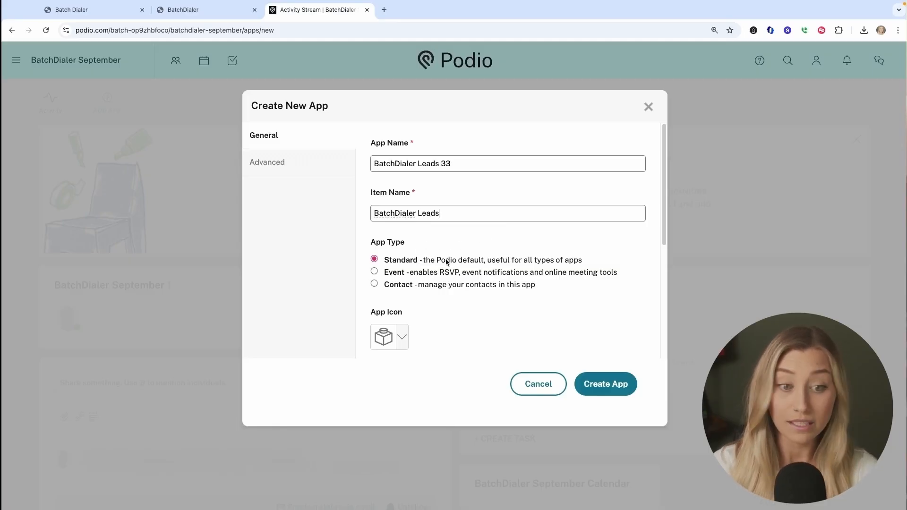
Set the app icon to the handshake and create the app as a Standard type
left_click(401, 341)
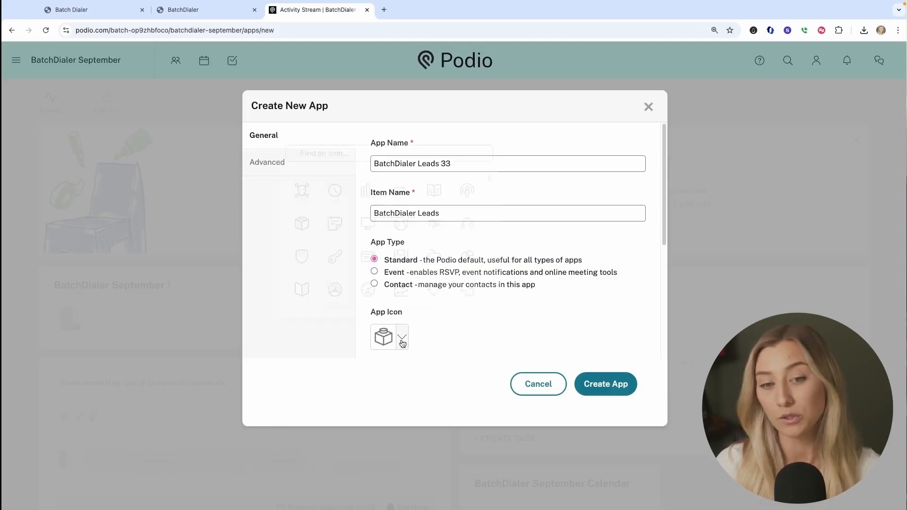
left_click(434, 225)
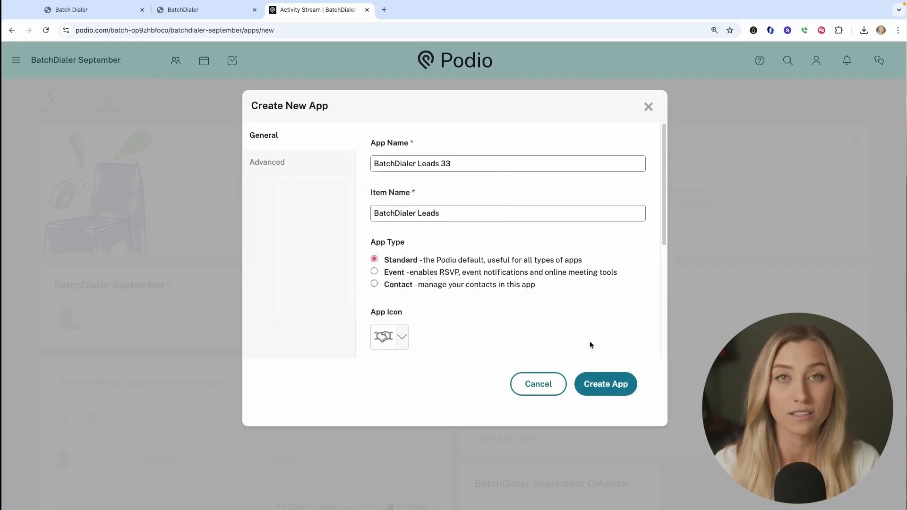
left_click(612, 393)
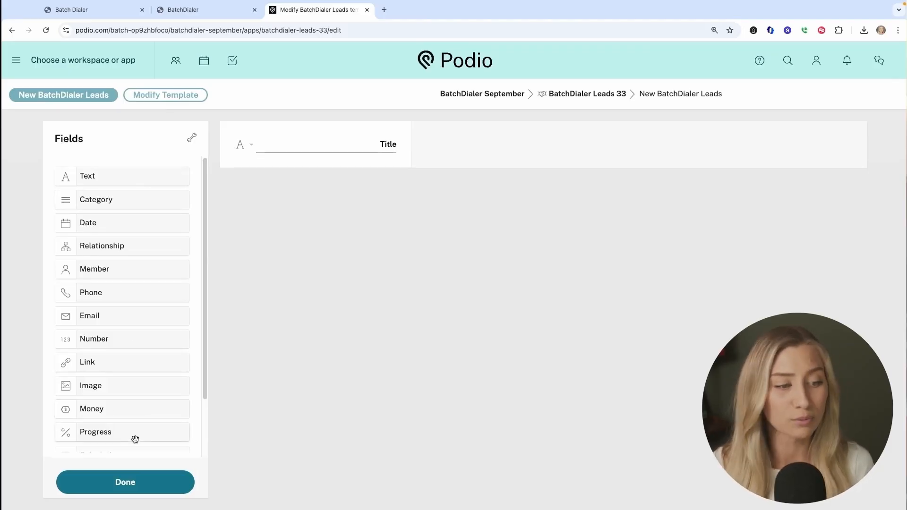
Add four Text fields below the Title field in the app template
left_click_drag(126, 174, 329, 177)
left_click_drag(87, 174, 346, 253)
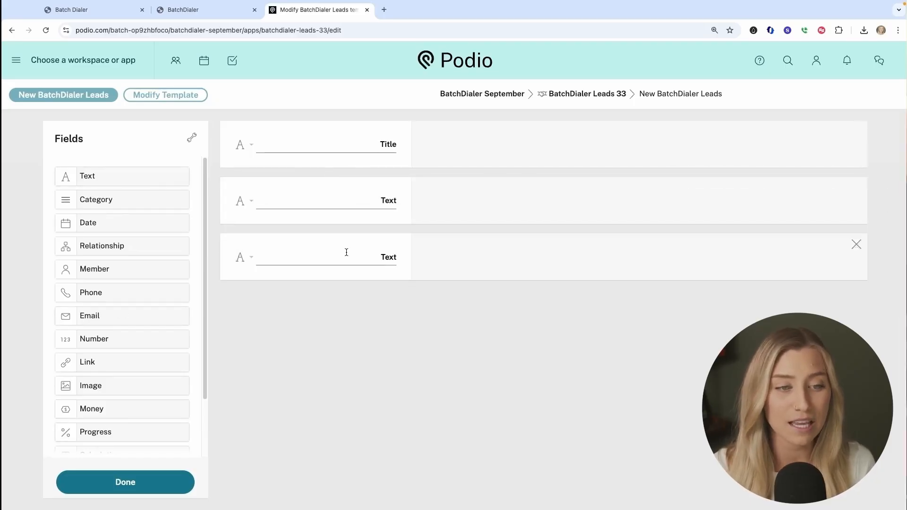
left_click_drag(165, 175, 324, 311)
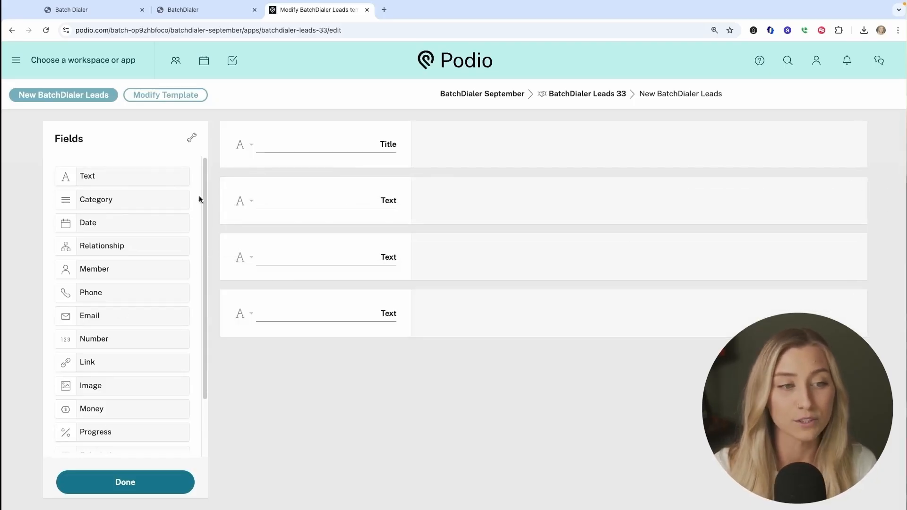
left_click_drag(167, 178, 330, 365)
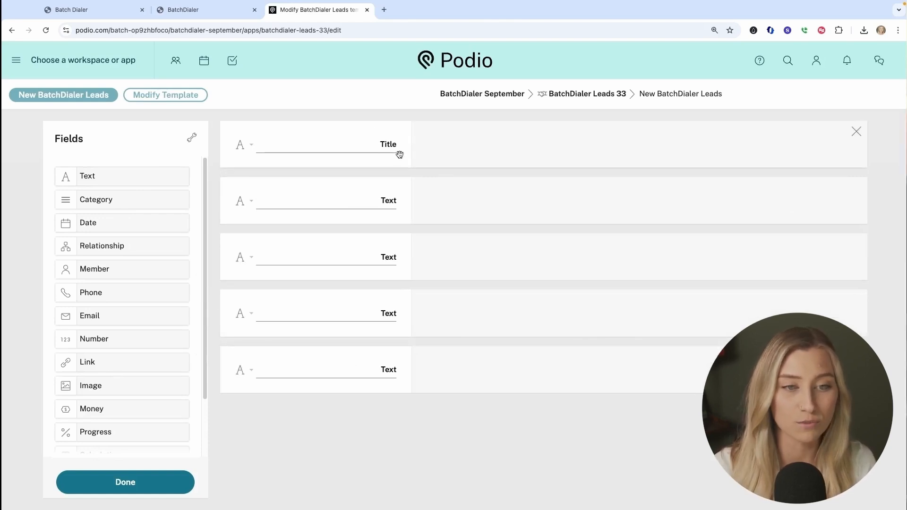
Rename the Title field as "Lead Name" and the first two text fields as "First Name" and "Last Name"
left_click_drag(397, 144, 375, 144)
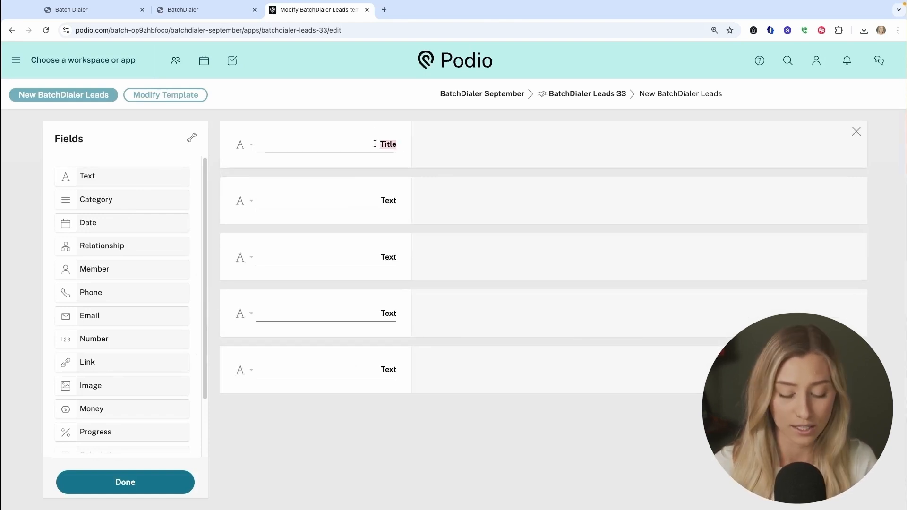
type("Lead")
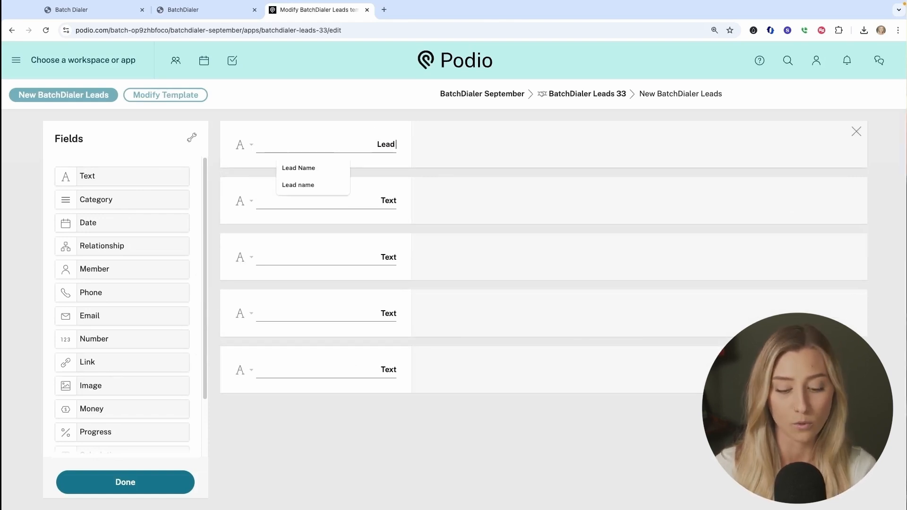
type(" Name")
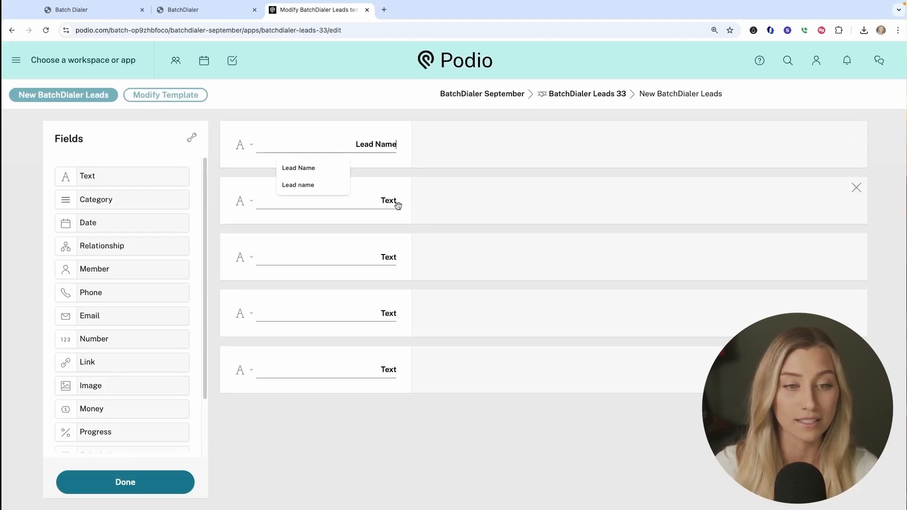
left_click_drag(396, 201, 380, 200)
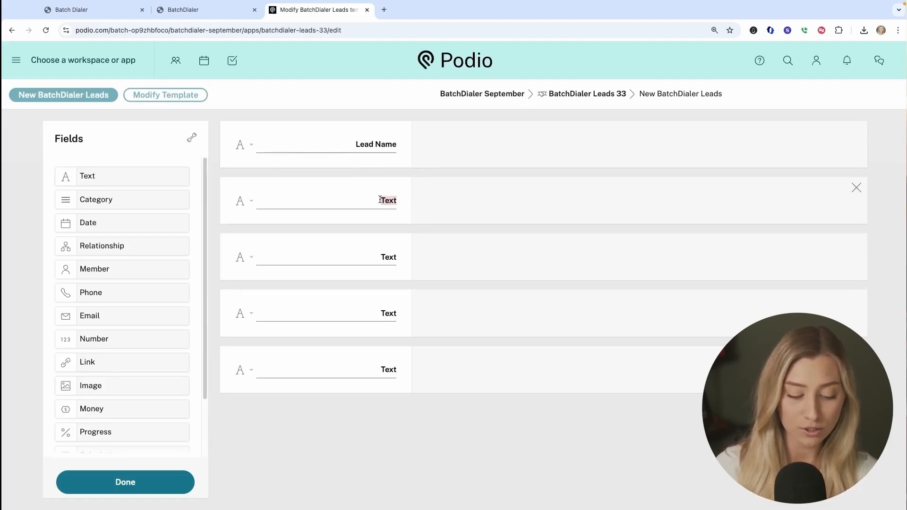
type("First Name")
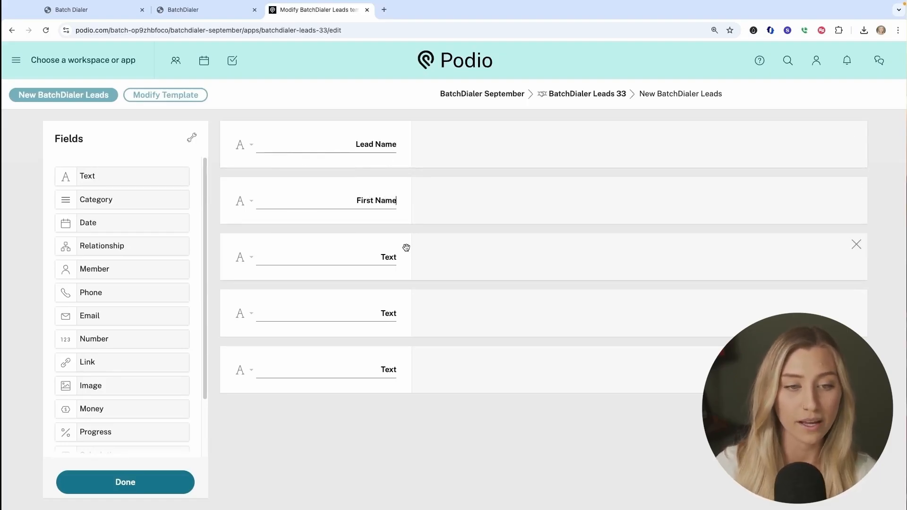
left_click_drag(396, 257, 377, 257)
type("Las")
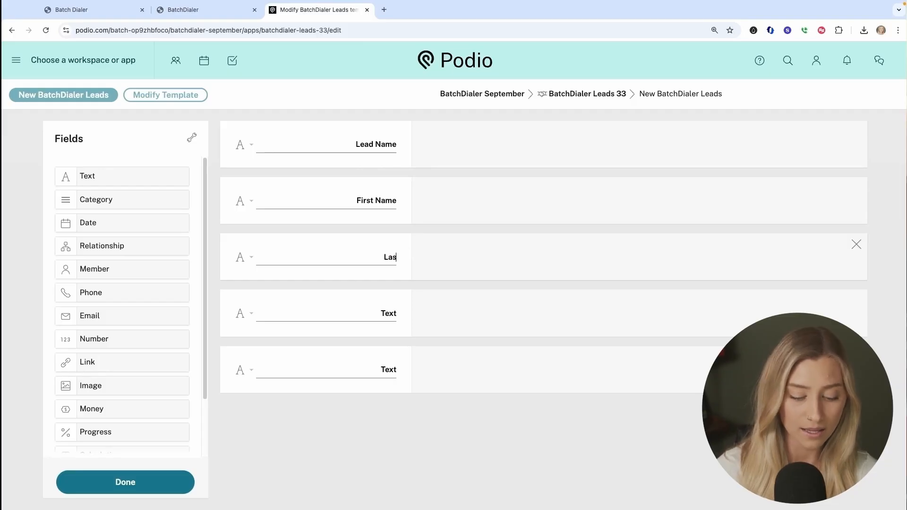
type("t Name")
Rename the text field below Last Name as "Street Address"
left_click_drag(397, 313, 381, 313)
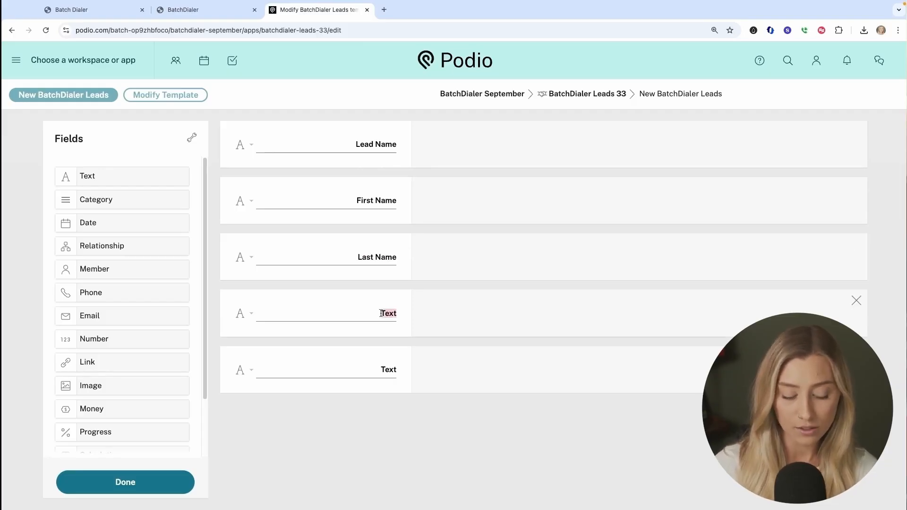
type("Stred")
key("BackSpace")
type("e t")
key("BackSpace")
type("t")
key("BackSpace")
key("BackSpace")
type("t Address")
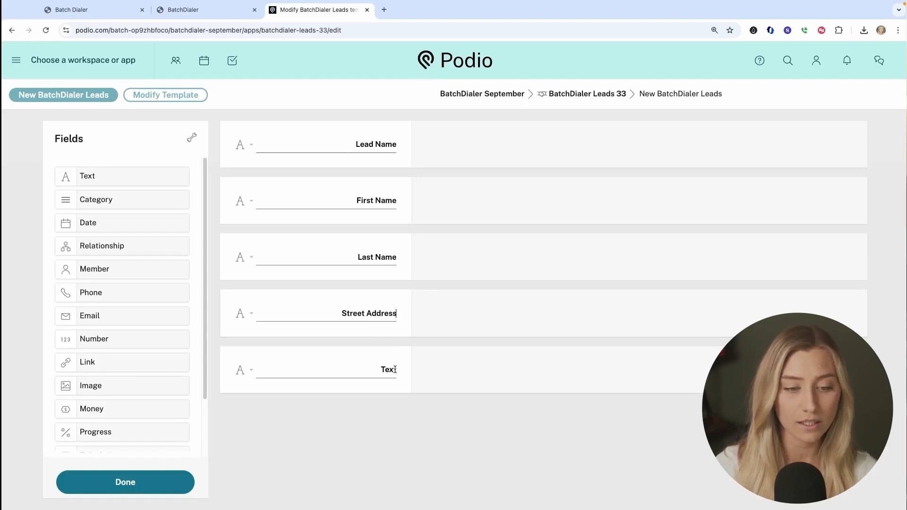
Rename the text field below Street Address as "City" and add two more Text fields beneath it
left_click_drag(397, 369, 371, 371)
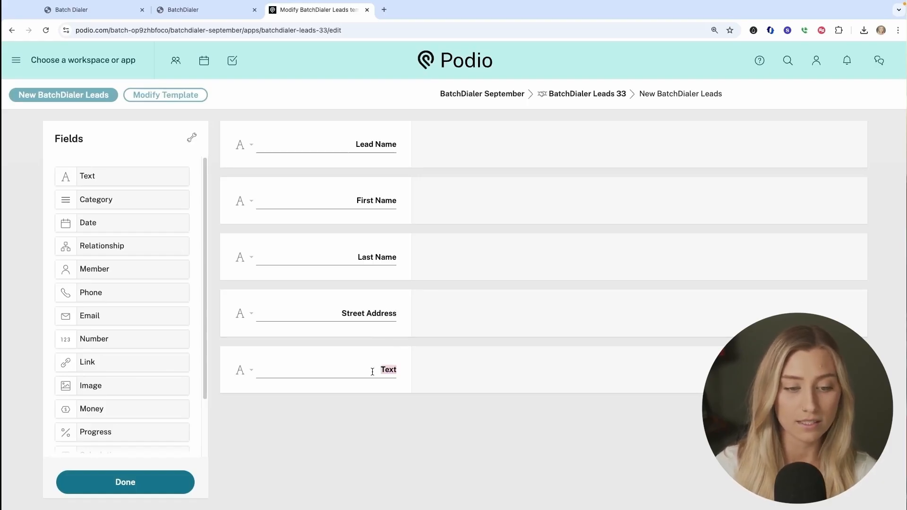
type("City")
left_click_drag(148, 174, 312, 425)
left_click_drag(140, 176, 334, 439)
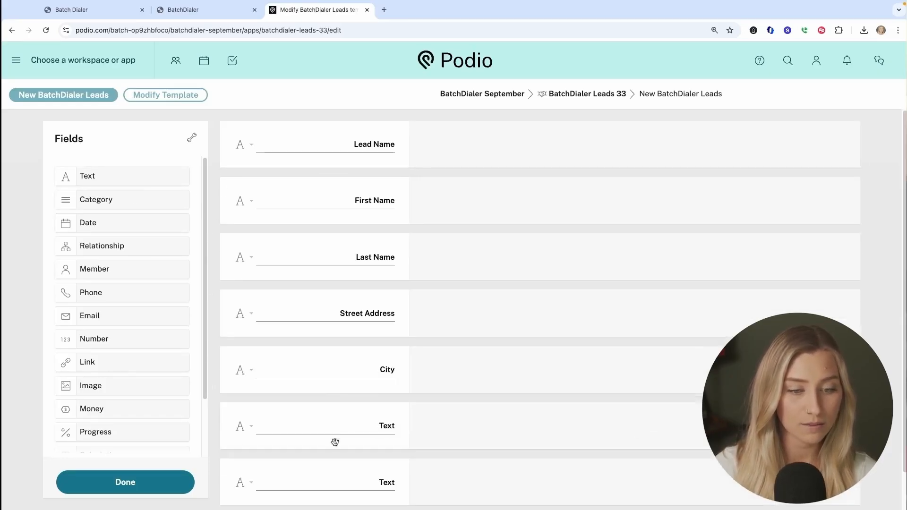
Rename the two text fields below City as "State" and "Zip Code"
double_click(391, 425)
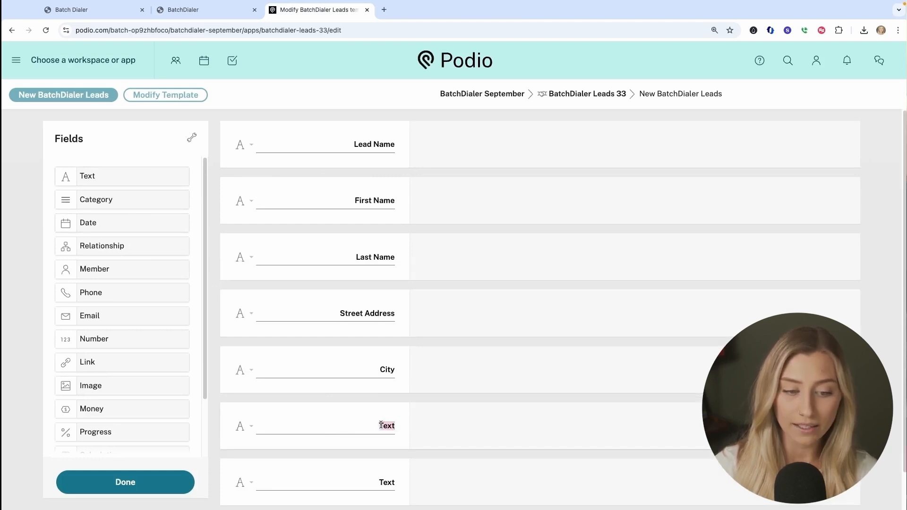
type("State")
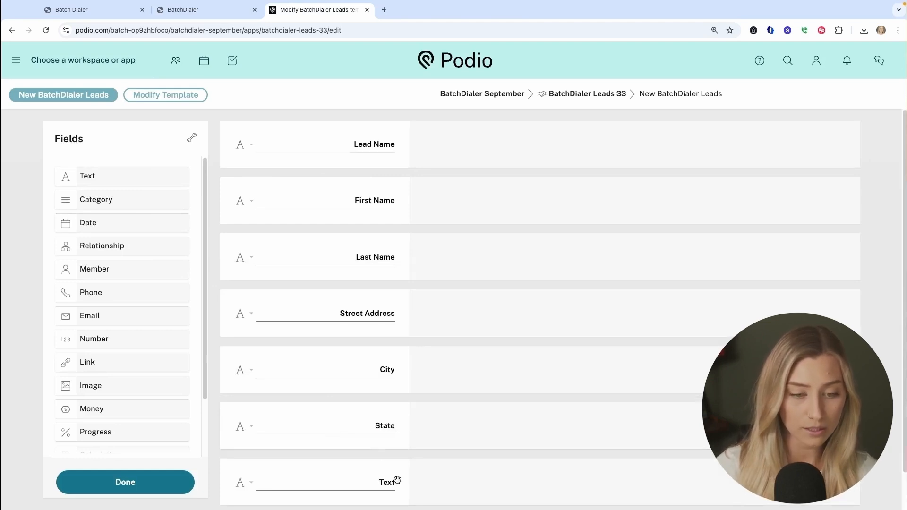
double_click(377, 482)
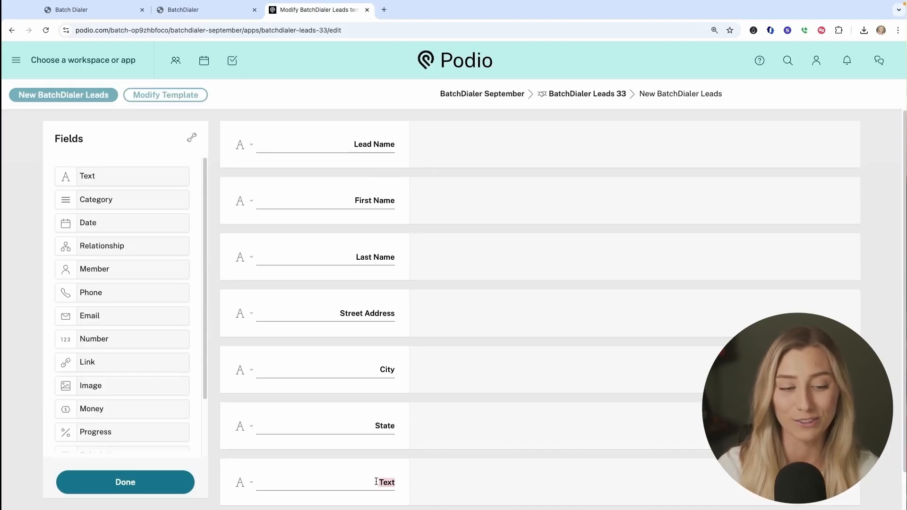
type("Zip Code")
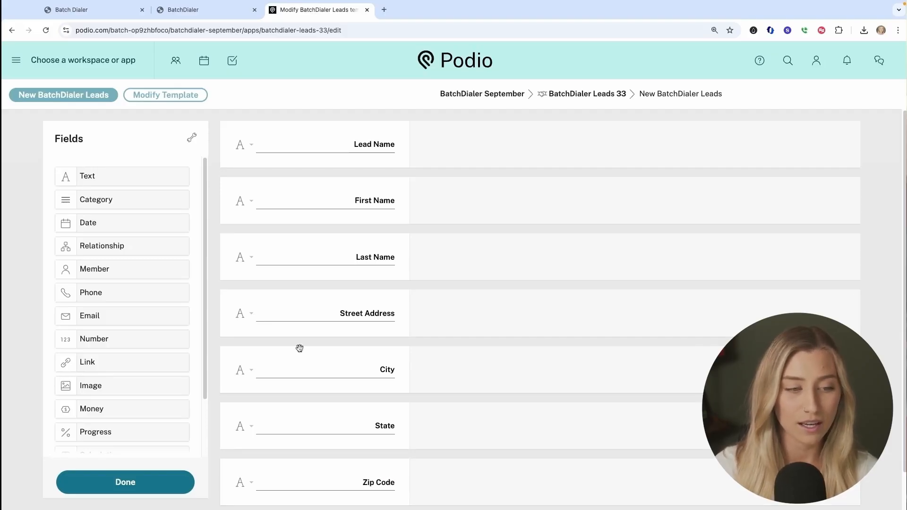
Add text fields for Phone Number, Email, Notes, Full Mailing Address, Lead Sheet, Campaign Name, Agent Name and Disposition / Call Result, and finish the template
left_click_drag(166, 176, 320, 440)
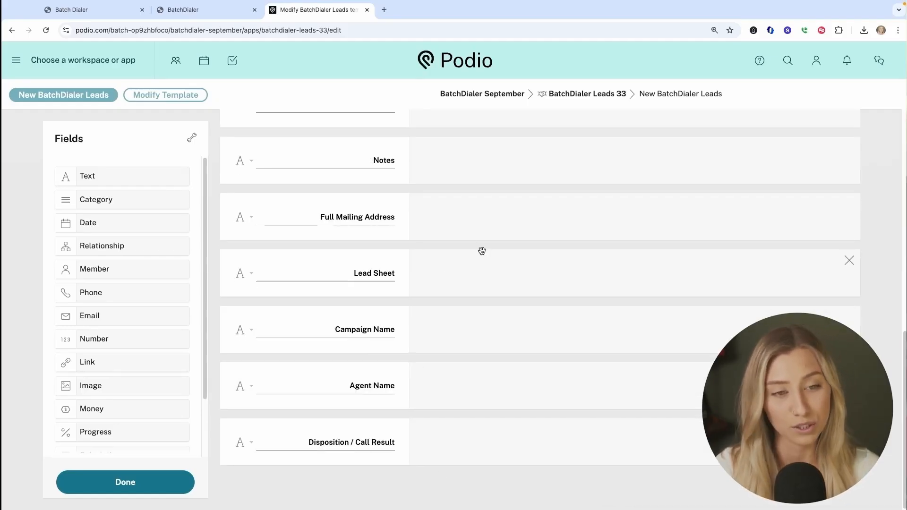
scroll(467, 251, "up", 10)
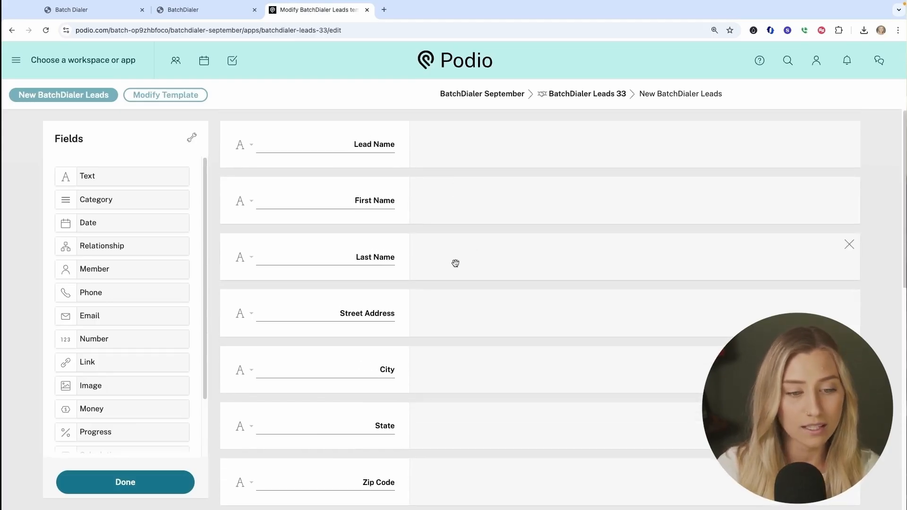
scroll(455, 263, "down", 2)
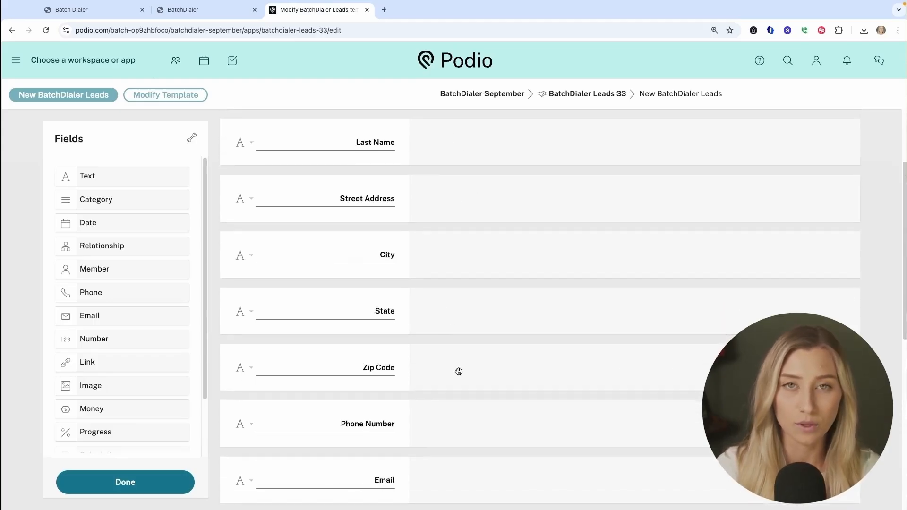
scroll(459, 371, "down", 3)
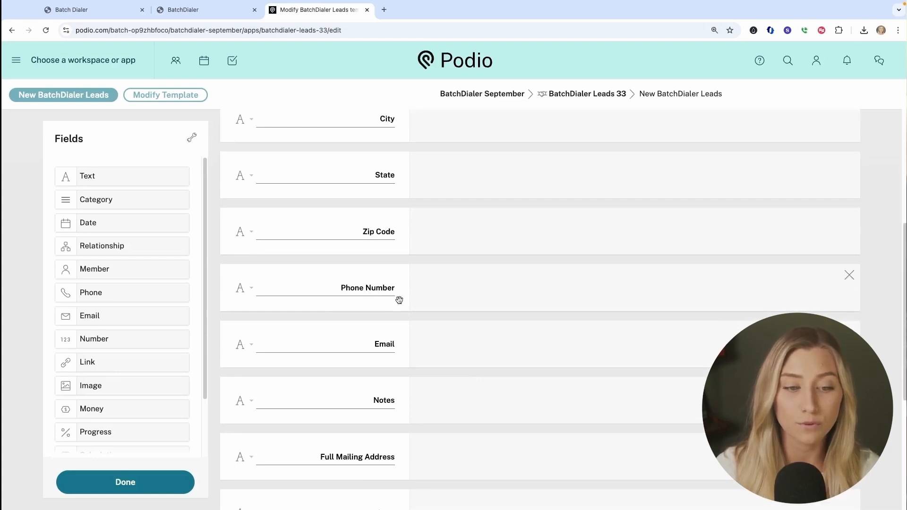
scroll(399, 300, "down", 1)
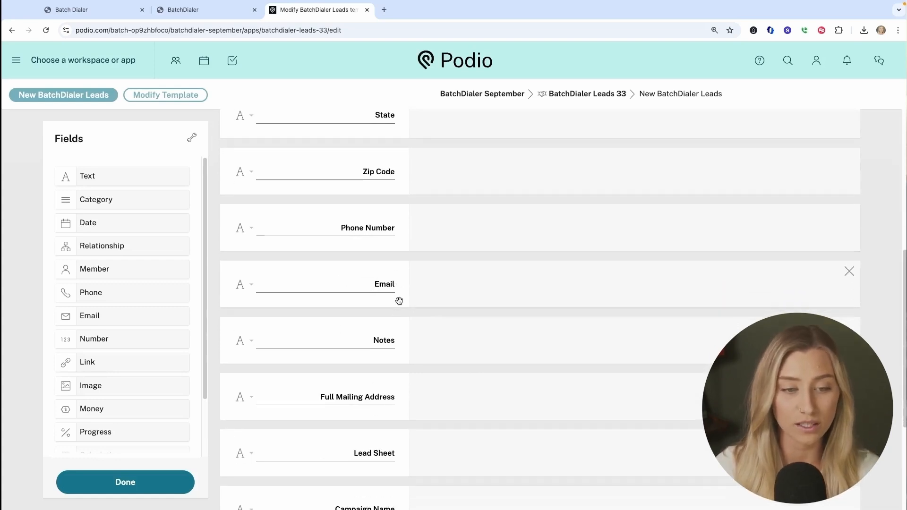
scroll(388, 290, "down", 1)
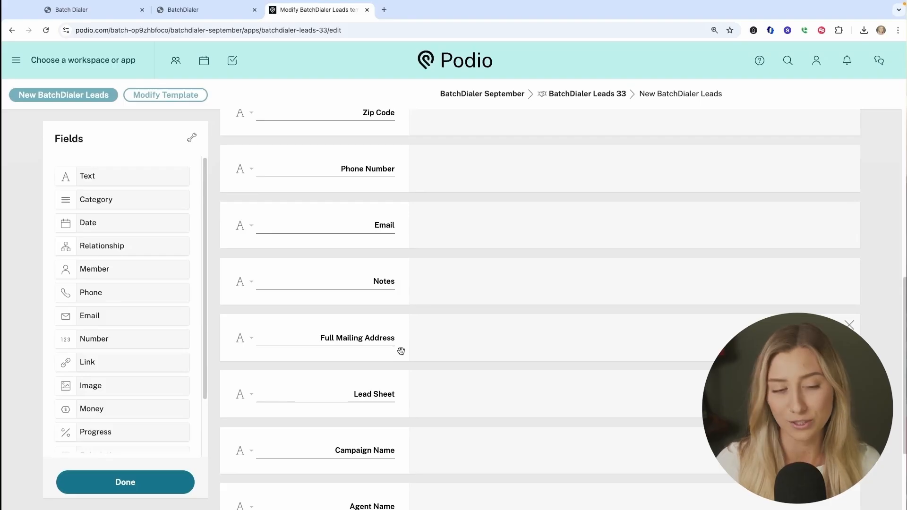
scroll(400, 353, "down", 2)
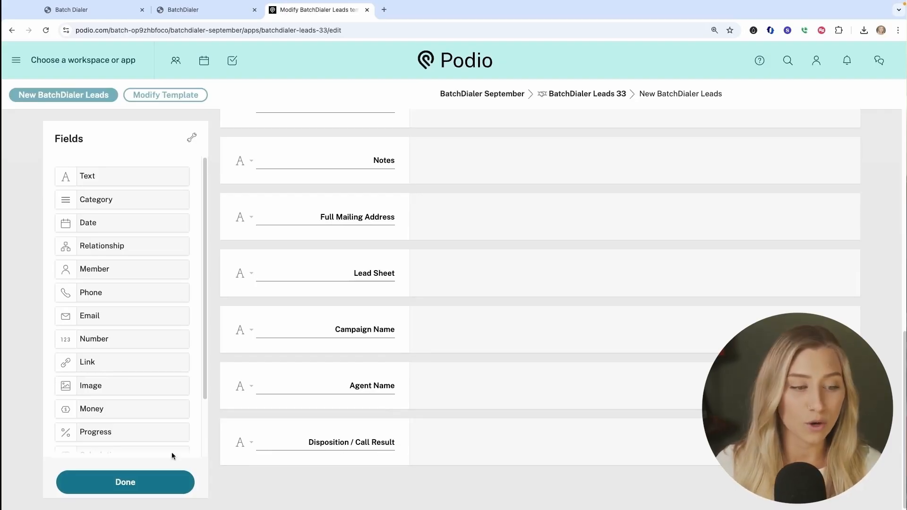
left_click(154, 482)
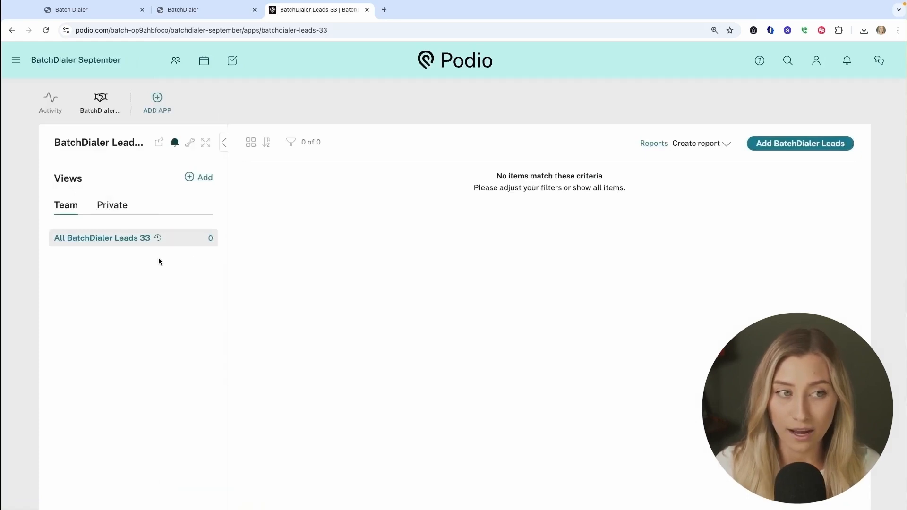
Switch to BatchDialer, close the old Podio integration page and reopen the Podio Integration from the integrations marketplace
left_click(183, 10)
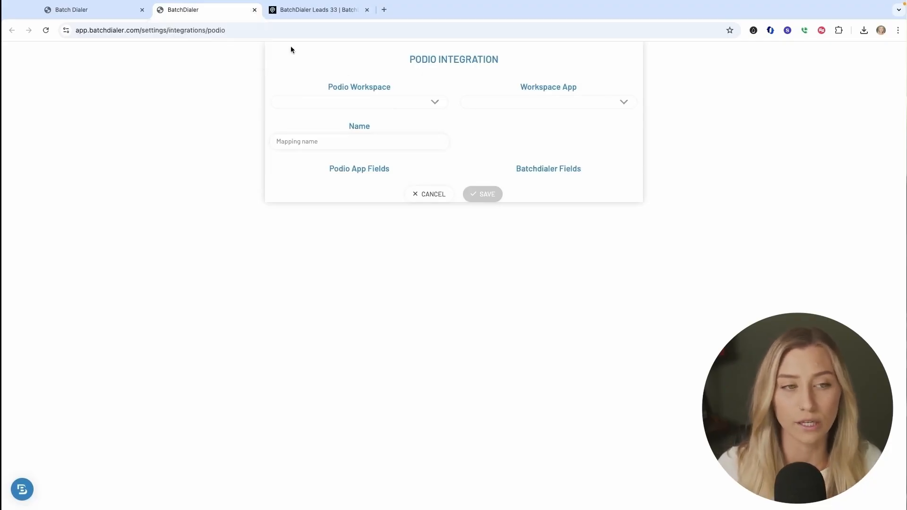
left_click(254, 10)
left_click(118, 12)
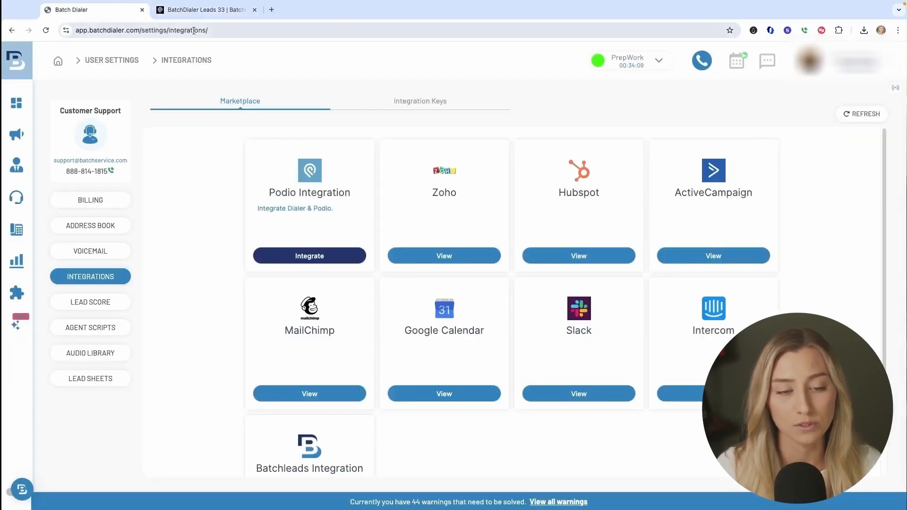
left_click(303, 257)
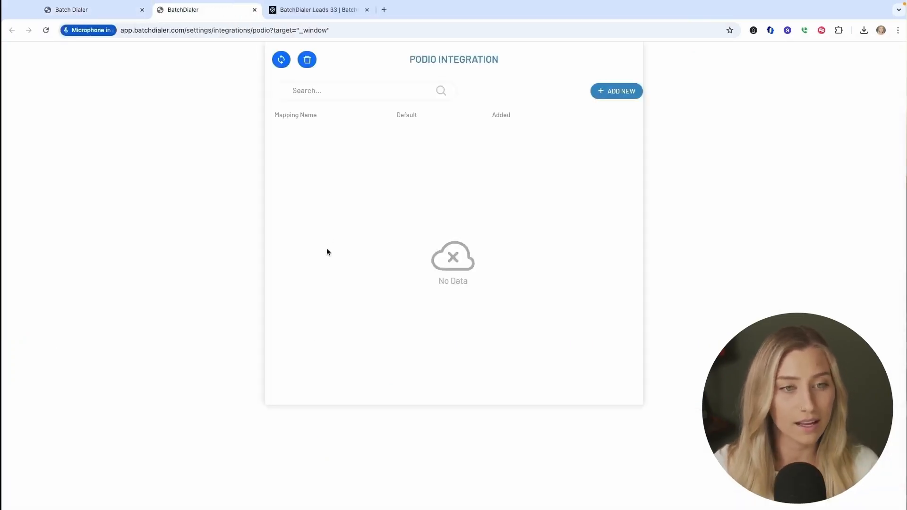
Start a new mapping with the Podio workspace BatchDialer September and the workspace app BatchDialer Leads 33
left_click(612, 92)
left_click(390, 101)
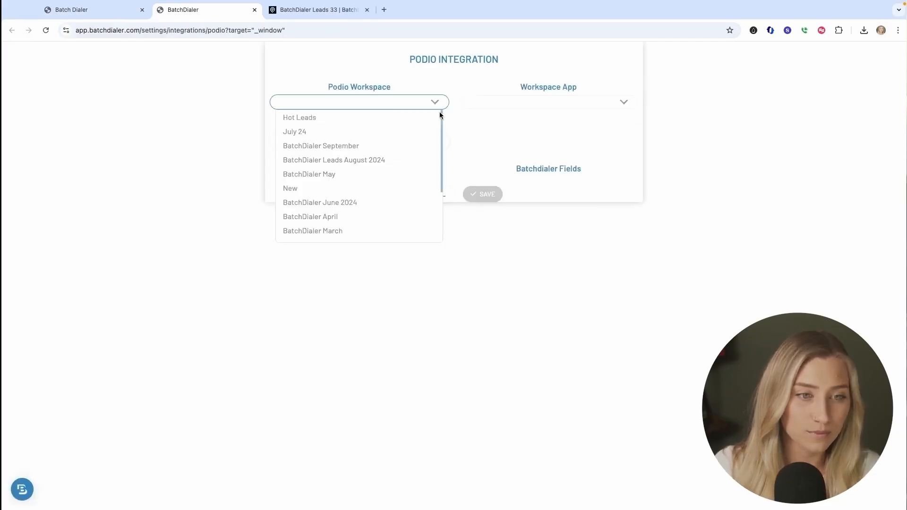
left_click(410, 146)
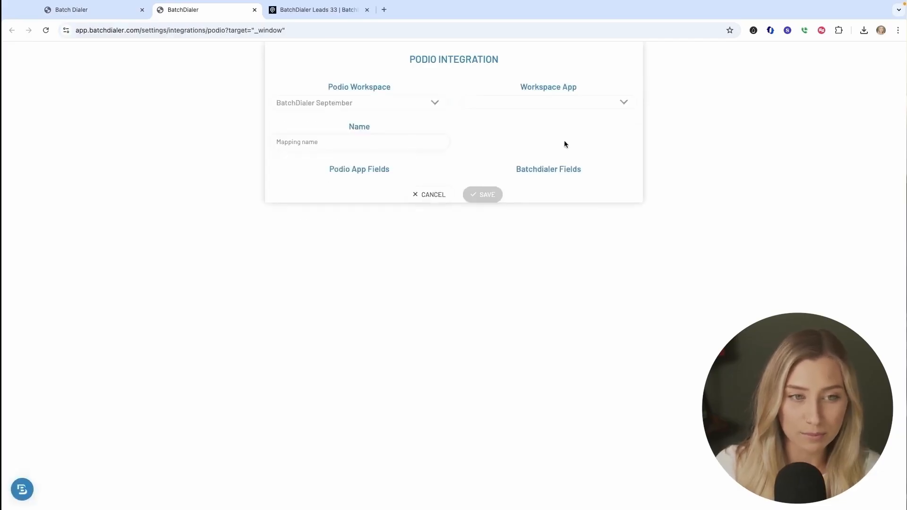
left_click(590, 100)
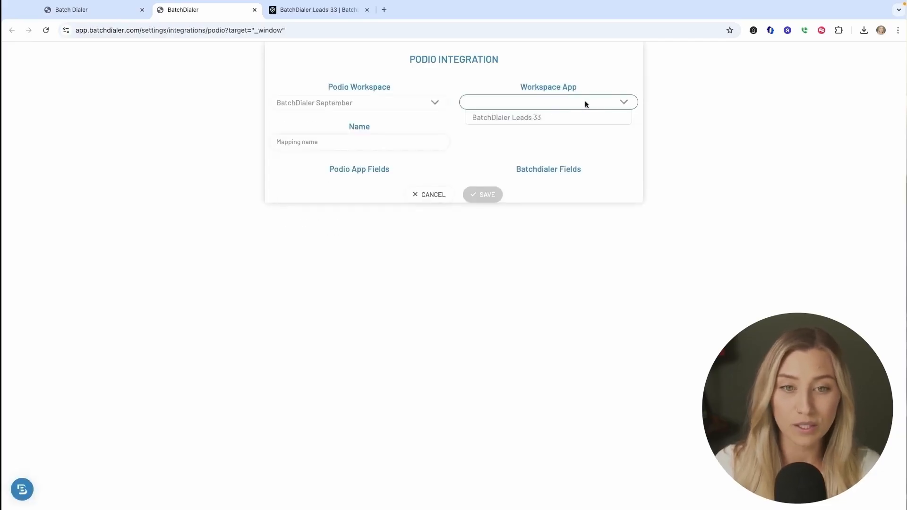
left_click(585, 119)
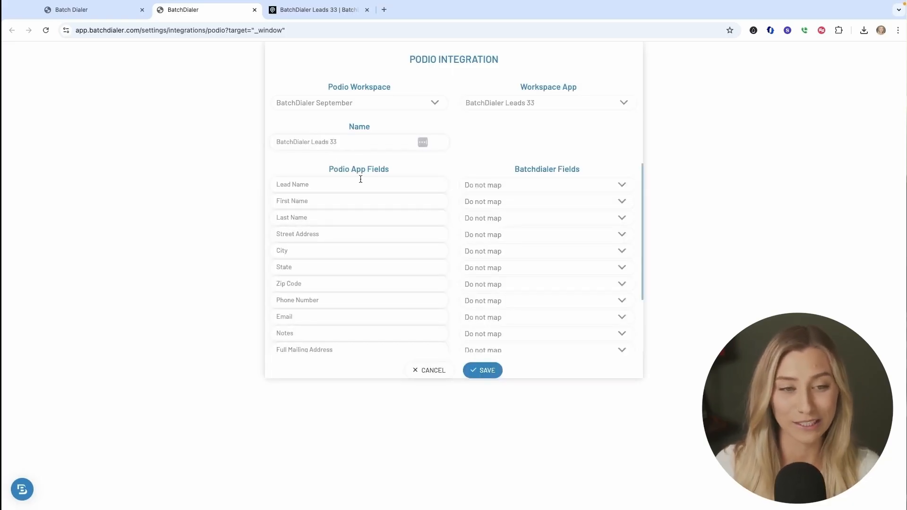
Review the Podio app fields and the BatchDialer fields available for mapping to Lead Name
scroll(554, 233, "down", 2)
scroll(547, 209, "up", 3)
left_click(556, 188)
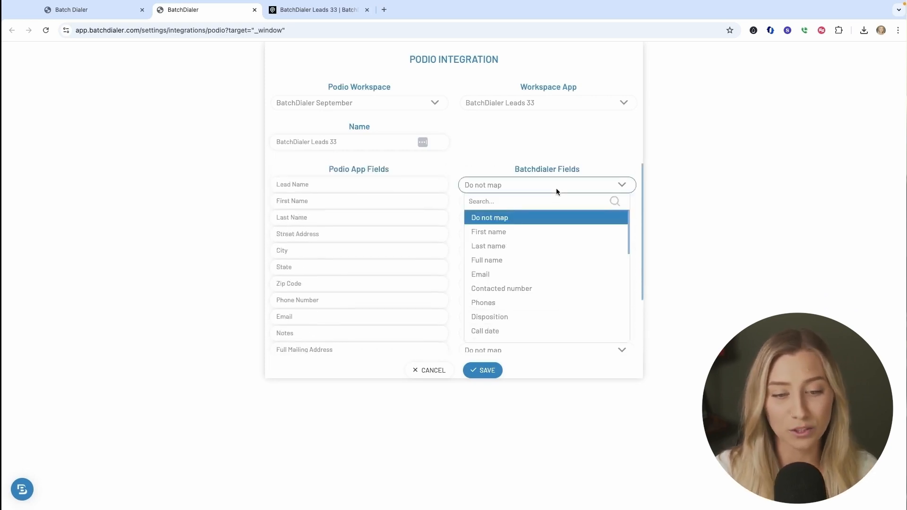
scroll(555, 239, "down", 5)
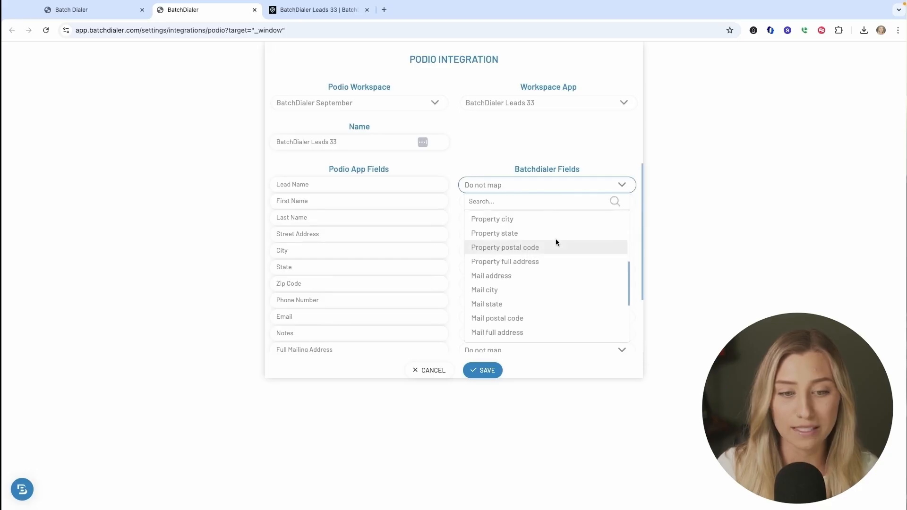
scroll(563, 279, "down", 2)
scroll(562, 282, "down", 2)
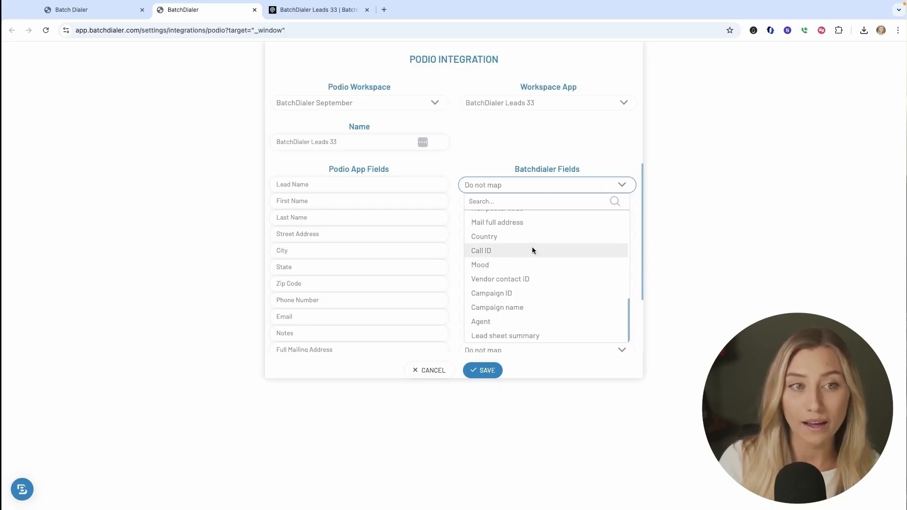
Switch to Podio to check where the leads app's template can be modified, and return to the BatchDialer mapping
left_click(325, 17)
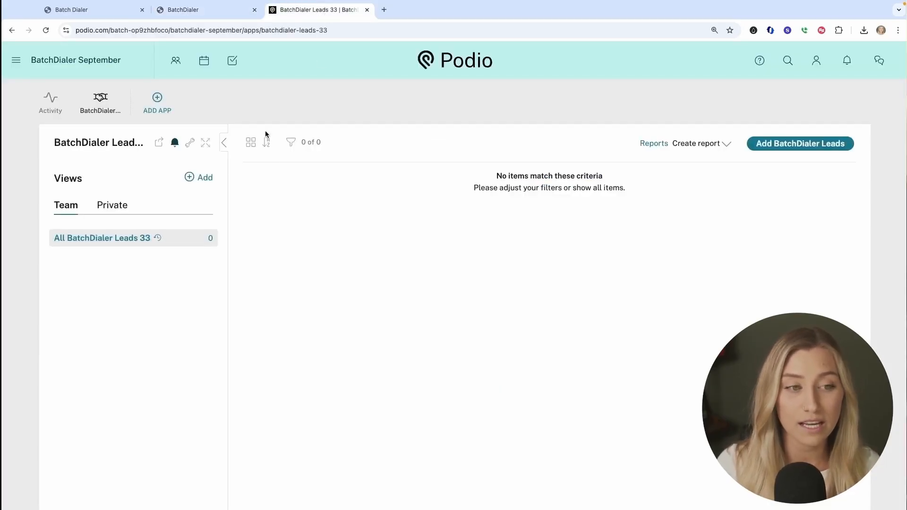
left_click(189, 145)
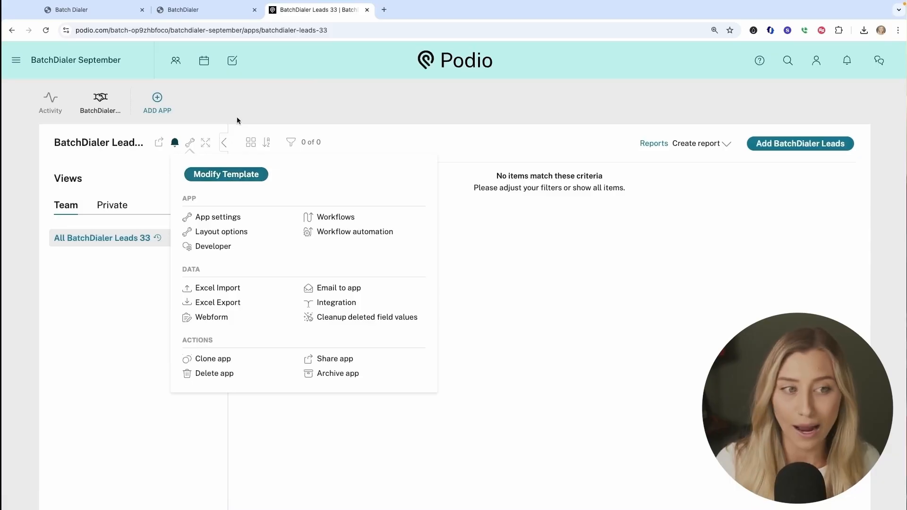
left_click(212, 83)
left_click(208, 11)
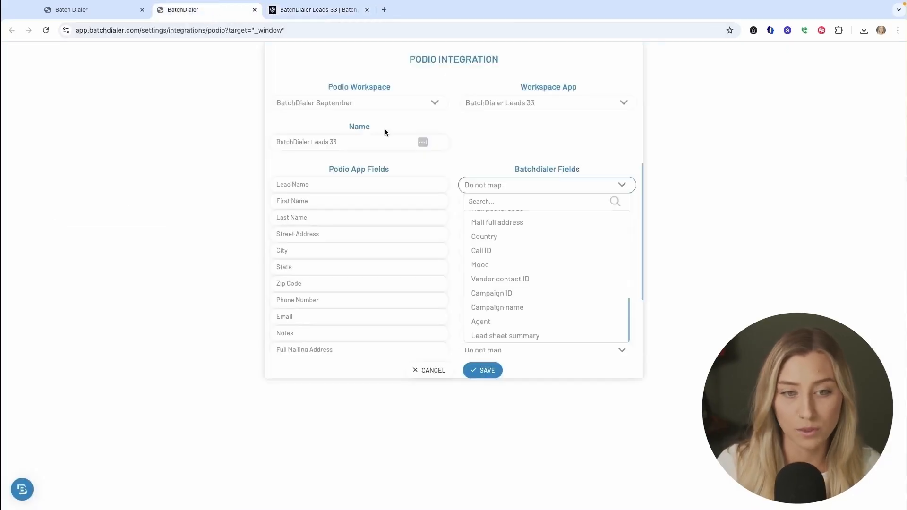
left_click(494, 161)
Map Lead Name to Full name, First Name to First name, and Last Name to Last name
left_click(562, 182)
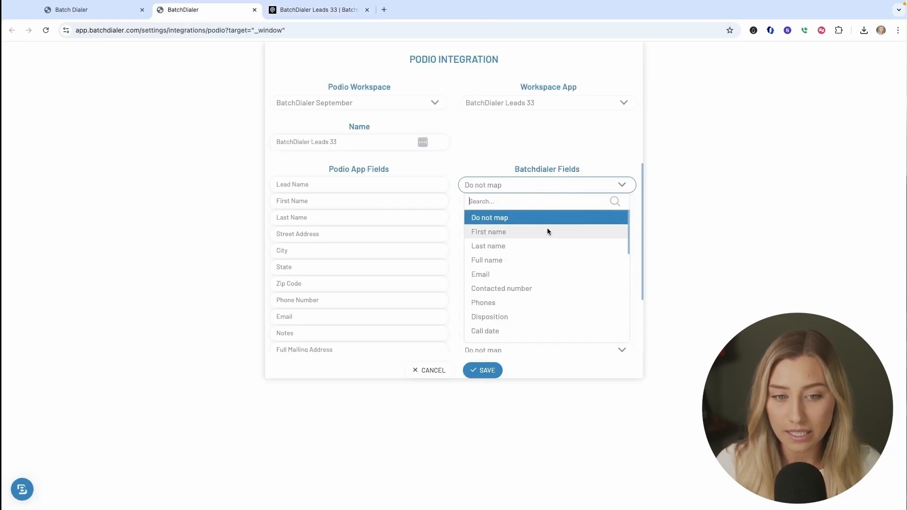
left_click(538, 259)
left_click(526, 201)
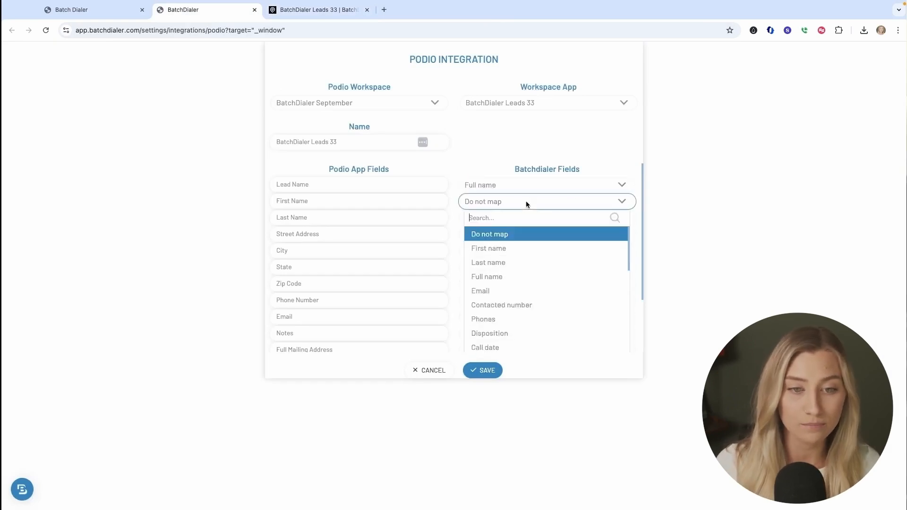
left_click(521, 248)
left_click(515, 219)
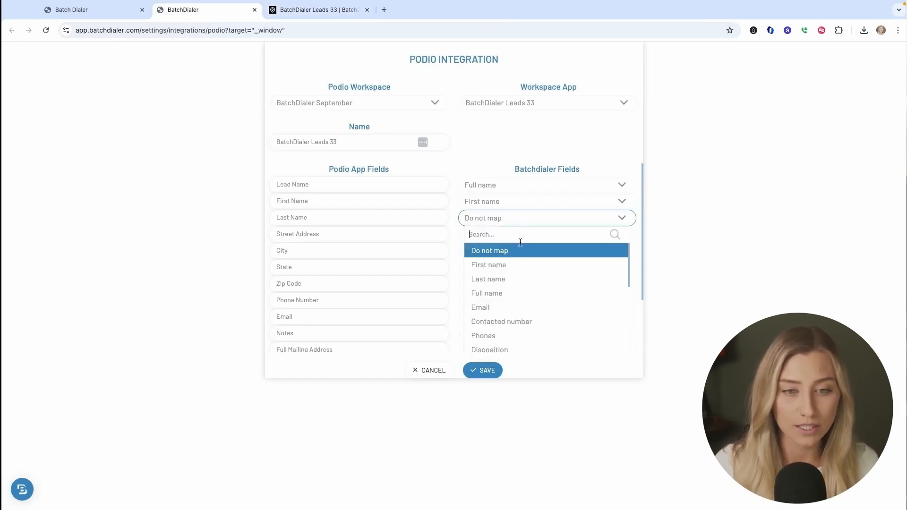
left_click(519, 277)
Map Street Address, City, State and Zip Code to the matching property fields, and Phone Number to Contacted number
scroll(508, 245, "down", 2)
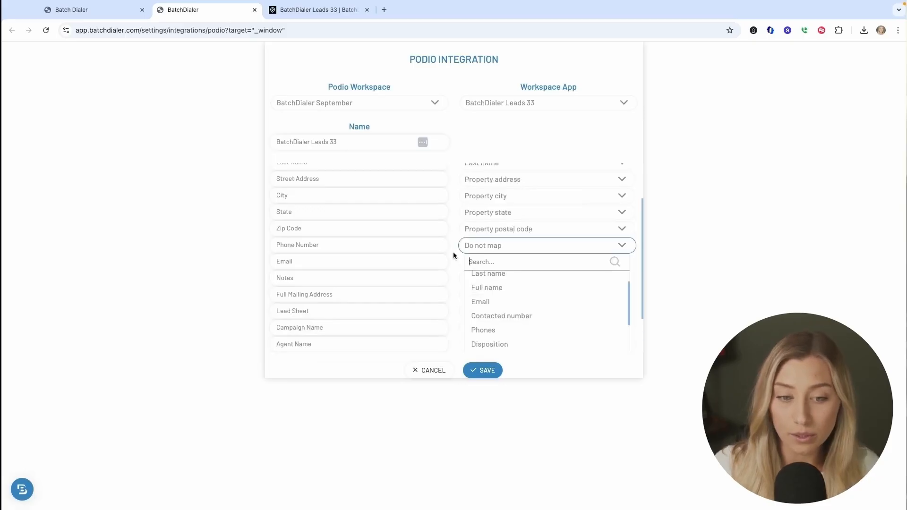
left_click(550, 316)
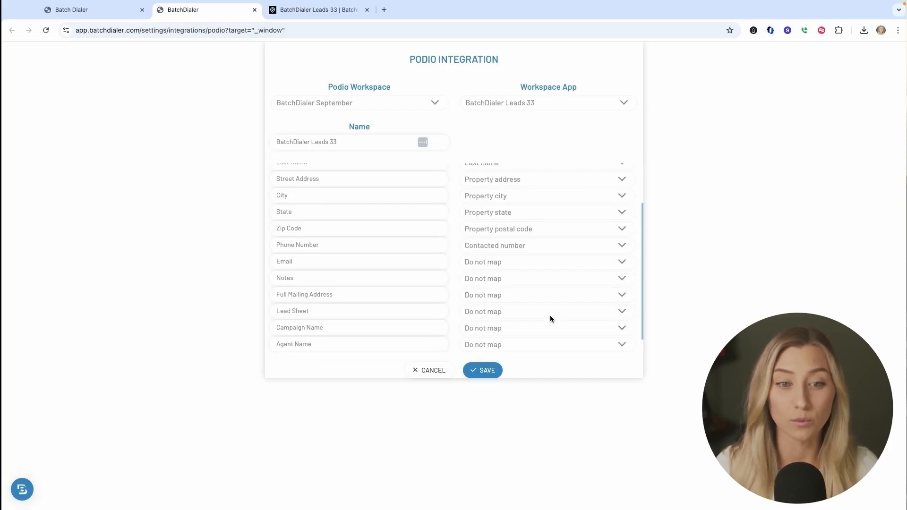
left_click(537, 246)
scroll(531, 314, "down", 1)
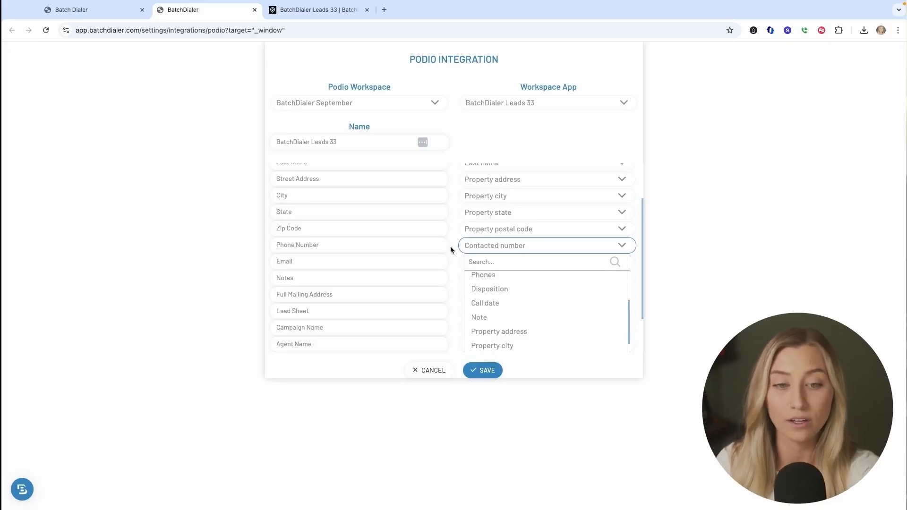
left_click(455, 261)
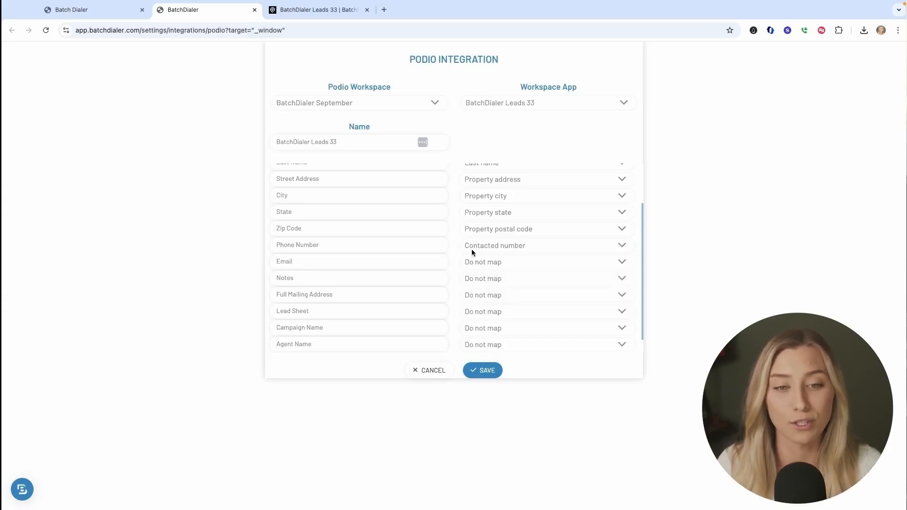
Map Email, Notes, Full Mailing Address, Lead Sheet, Campaign Name, Agent Name and Disposition / Call Result to their matching BatchDialer fields, and save the mapping
left_click(508, 262)
left_click(519, 284)
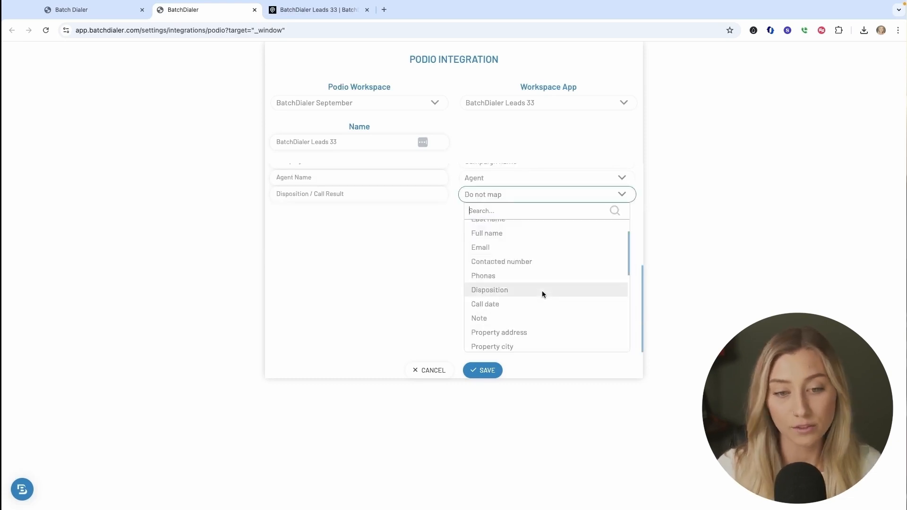
left_click(542, 290)
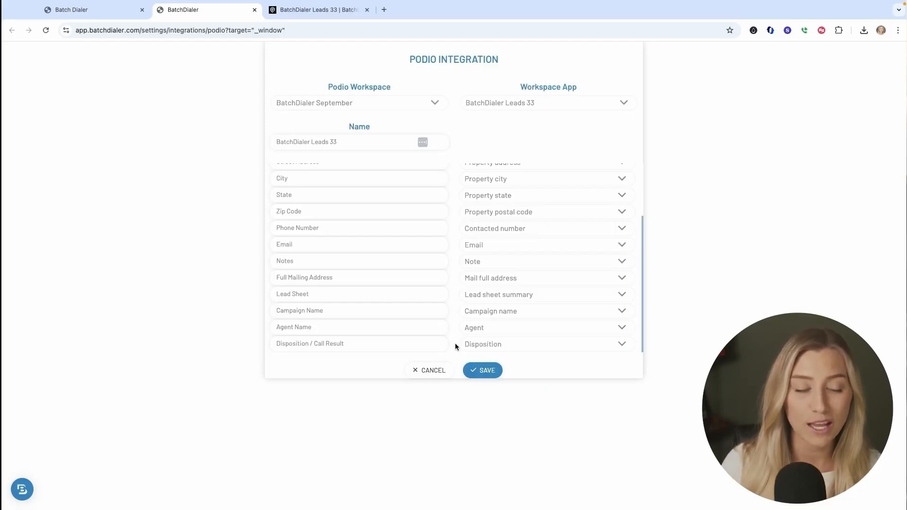
left_click(482, 370)
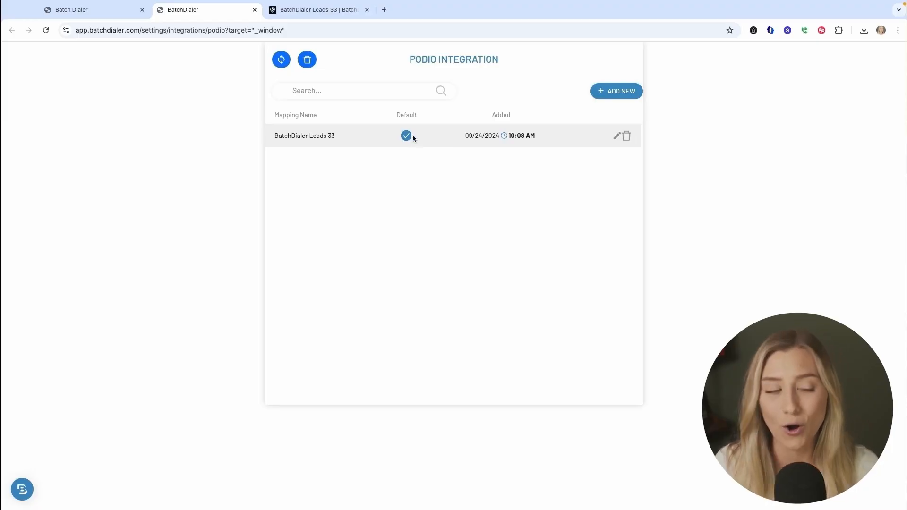
Return to the main BatchDialer page, open the campaigns list, and check the available help options
left_click(87, 10)
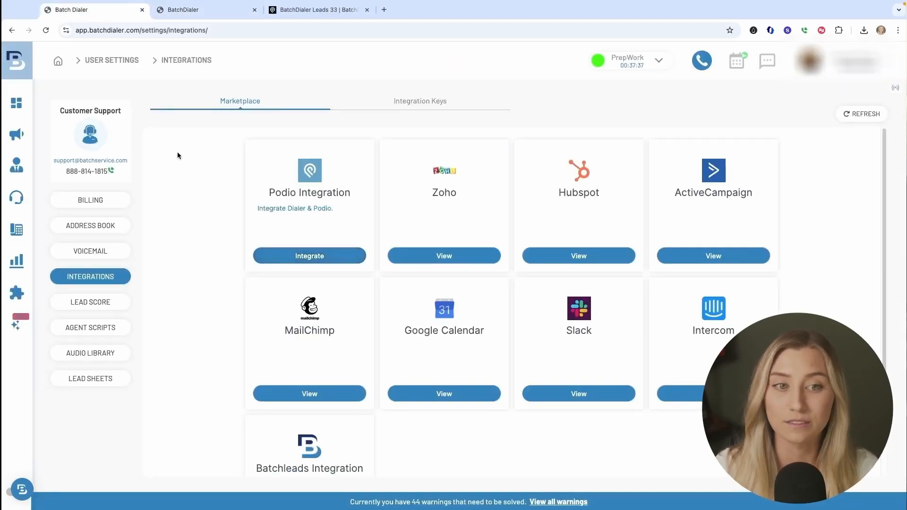
mouse_move(17, 148)
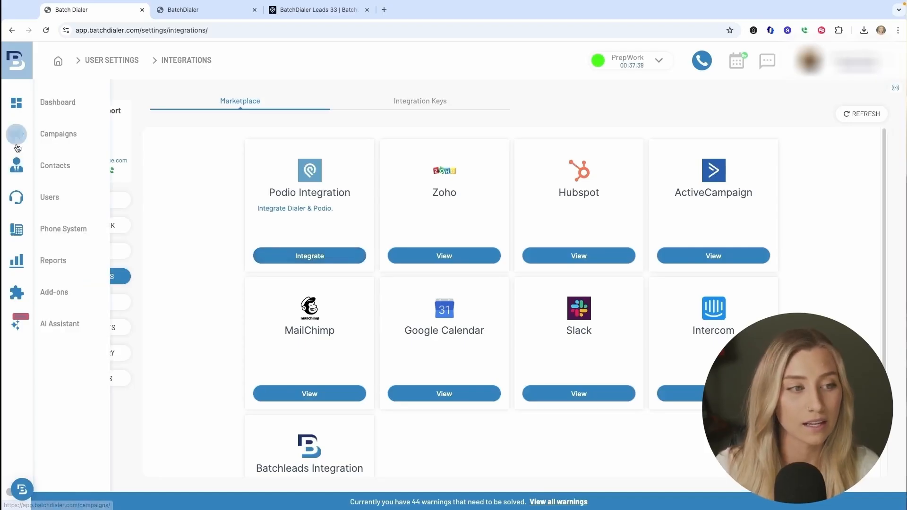
left_click(17, 141)
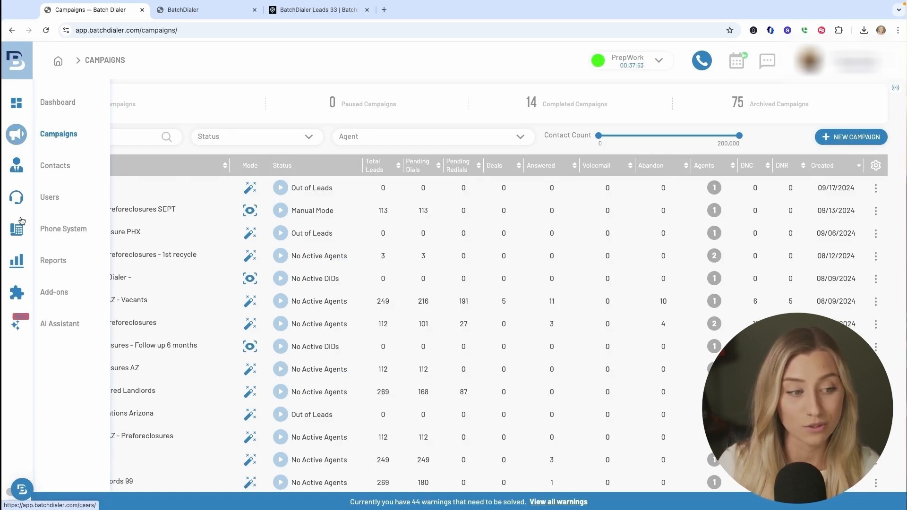
left_click(23, 490)
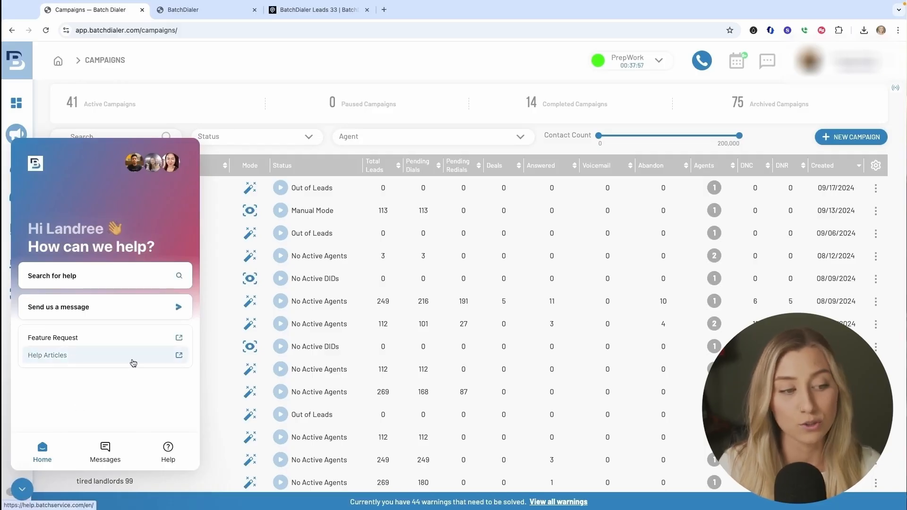
left_click(21, 489)
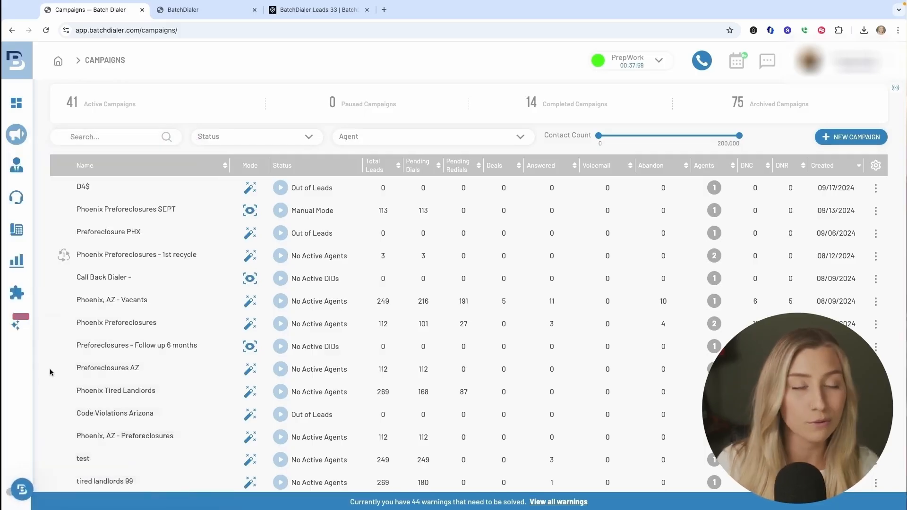
Open the Phoenix Preforeclosures SEPT campaign for editing
mouse_move(37, 116)
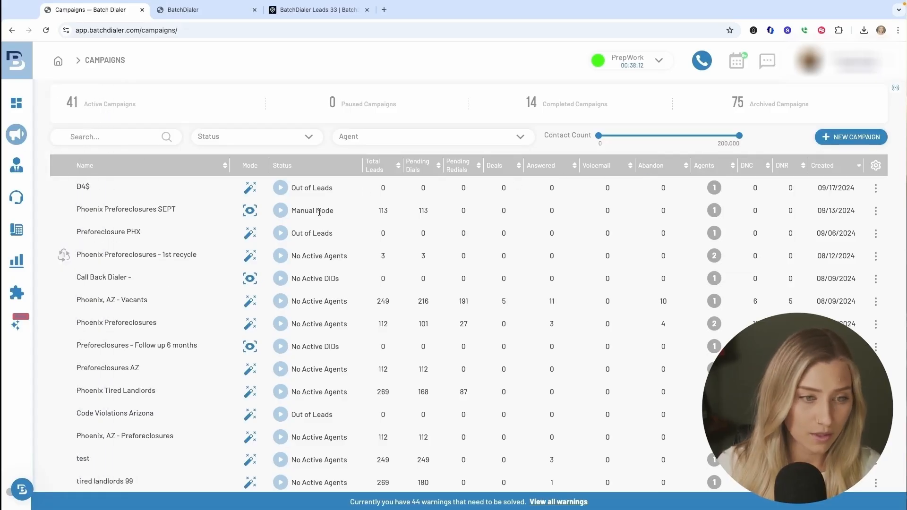
left_click_drag(222, 219, 69, 215)
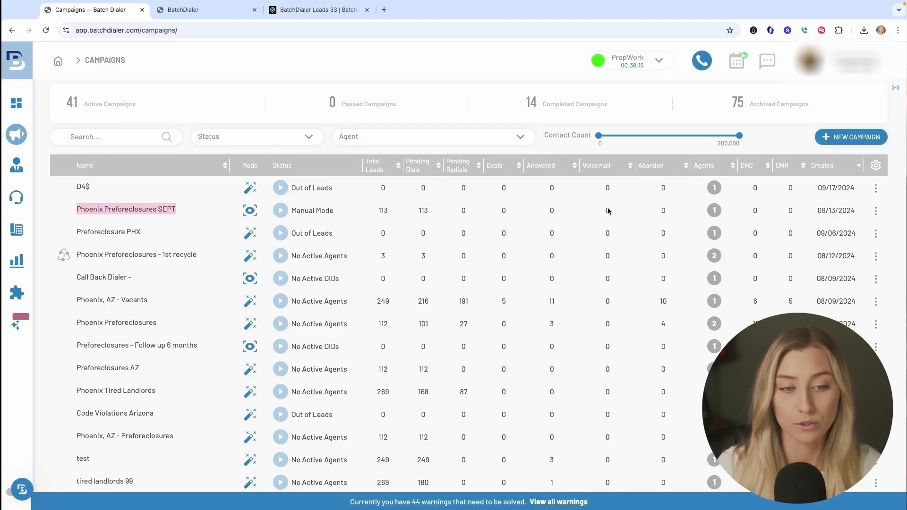
left_click(876, 211)
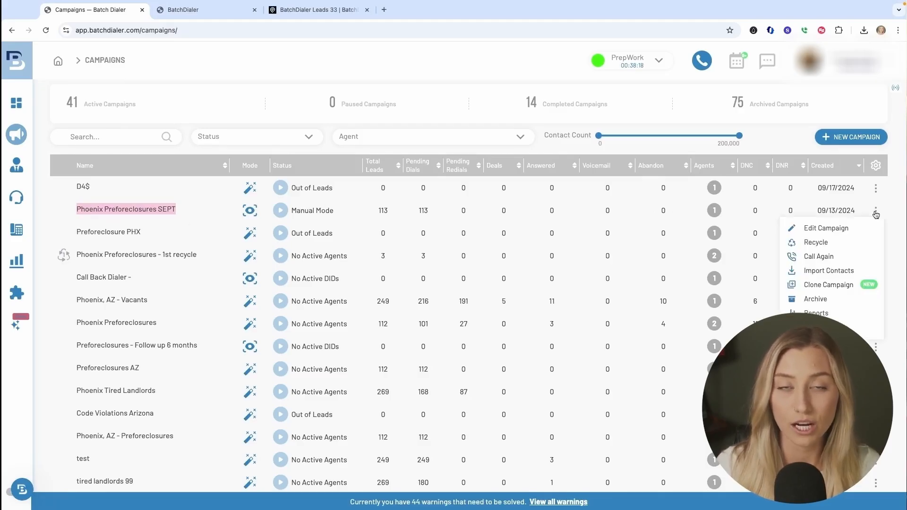
left_click(858, 230)
In the campaign's advanced configuration, set the Podio Integration to the BatchDialer Leads 33 mapping
scroll(469, 240, "down", 5)
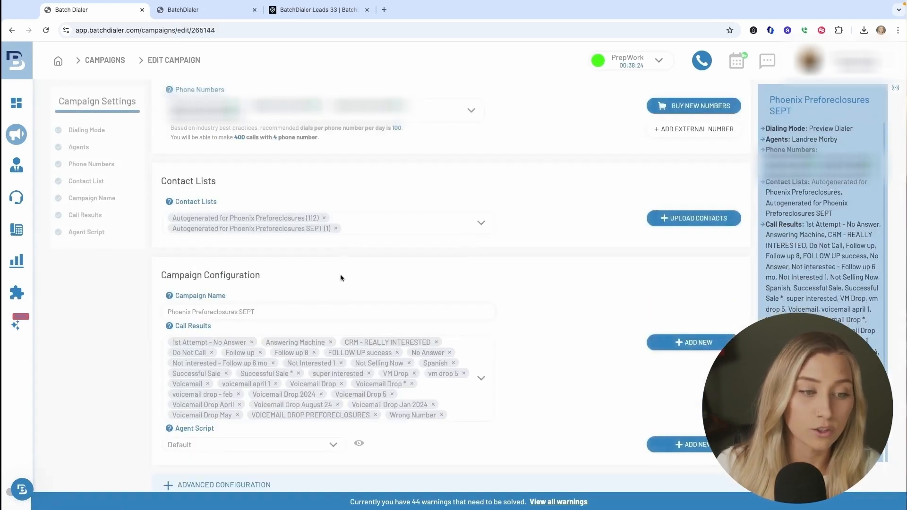
scroll(341, 277, "down", 5)
left_click(225, 262)
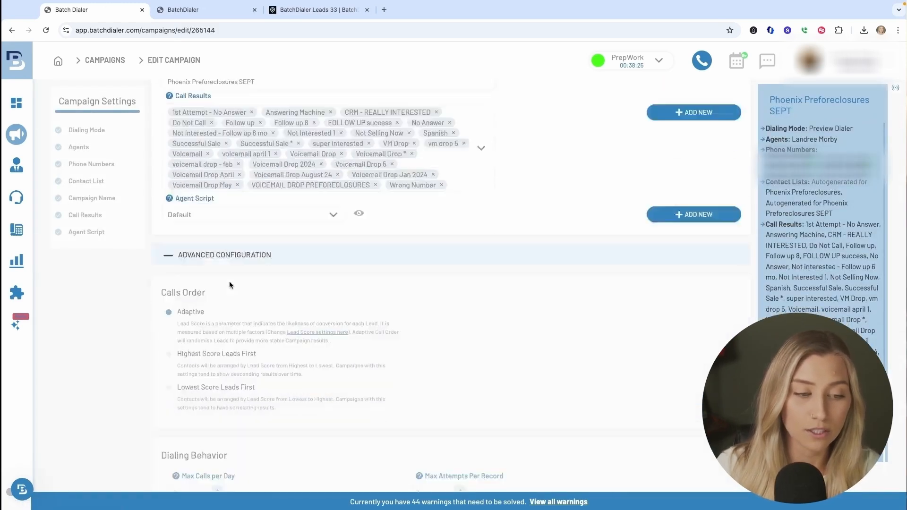
scroll(229, 282, "down", 10)
scroll(222, 250, "up", 3)
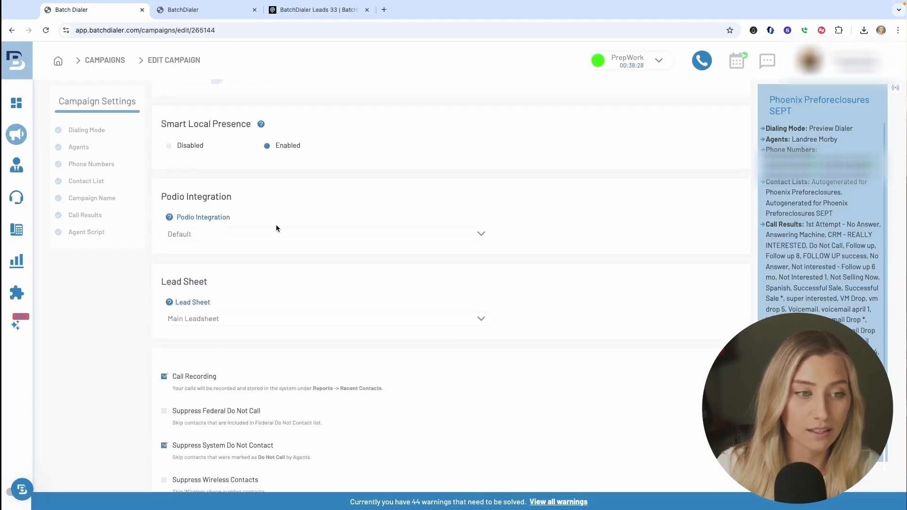
left_click(283, 235)
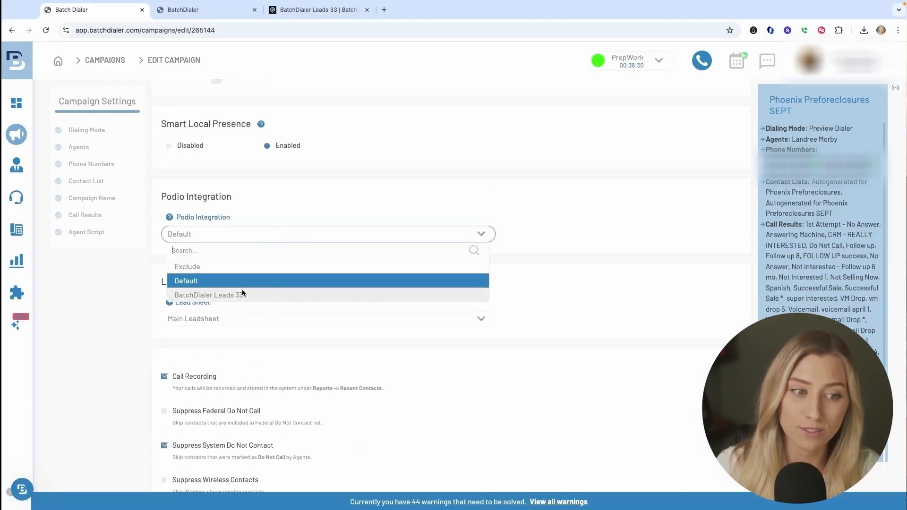
left_click(265, 295)
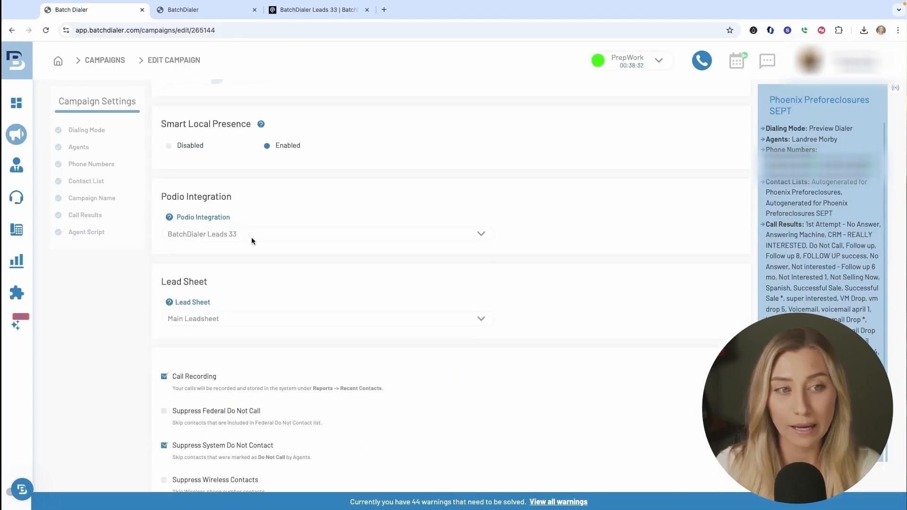
Review the campaign's settings and save the edited campaign
scroll(253, 236, "up", 10)
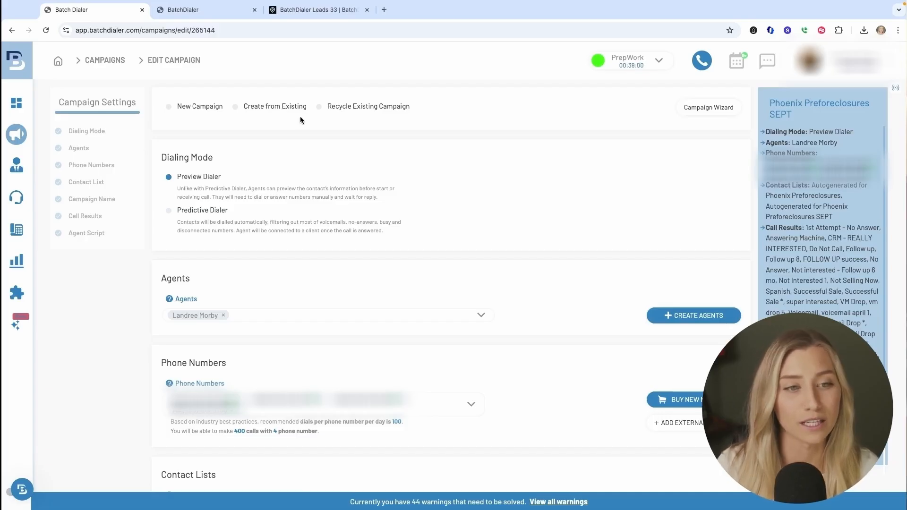
scroll(300, 117, "down", 20)
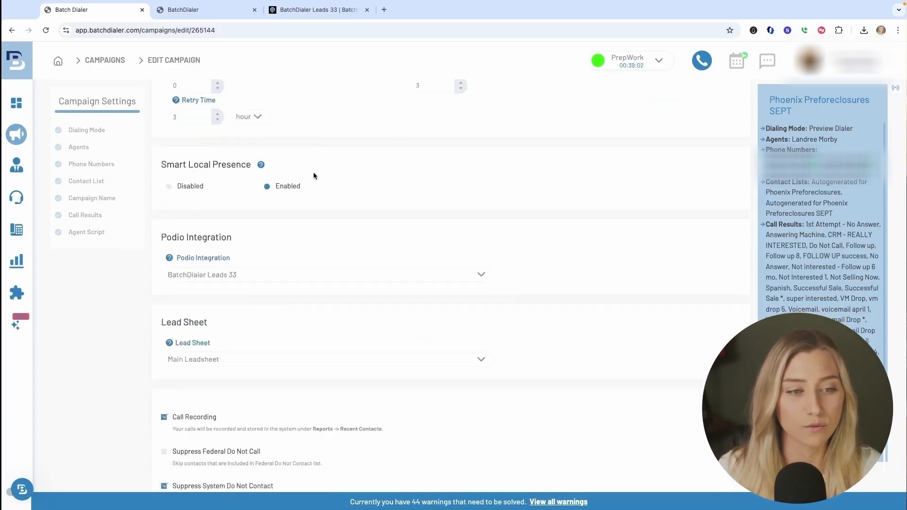
scroll(309, 188, "up", 4)
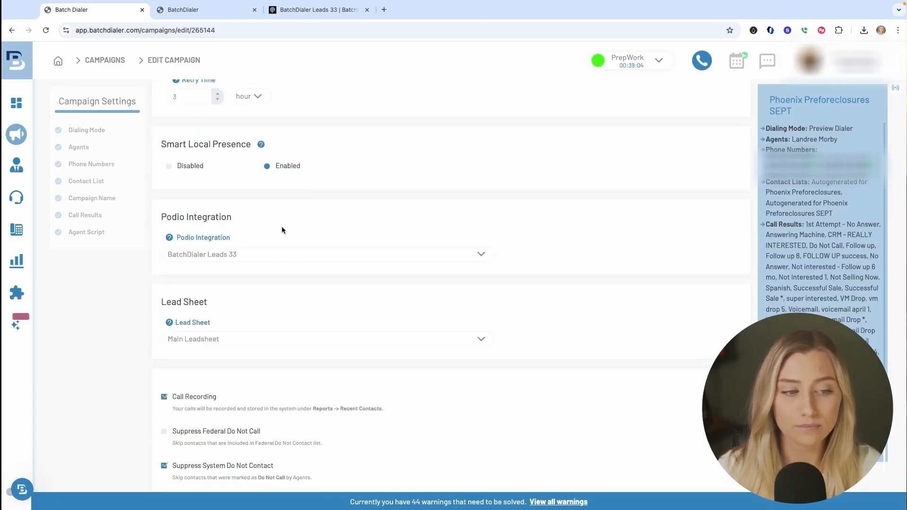
scroll(278, 258, "down", 7)
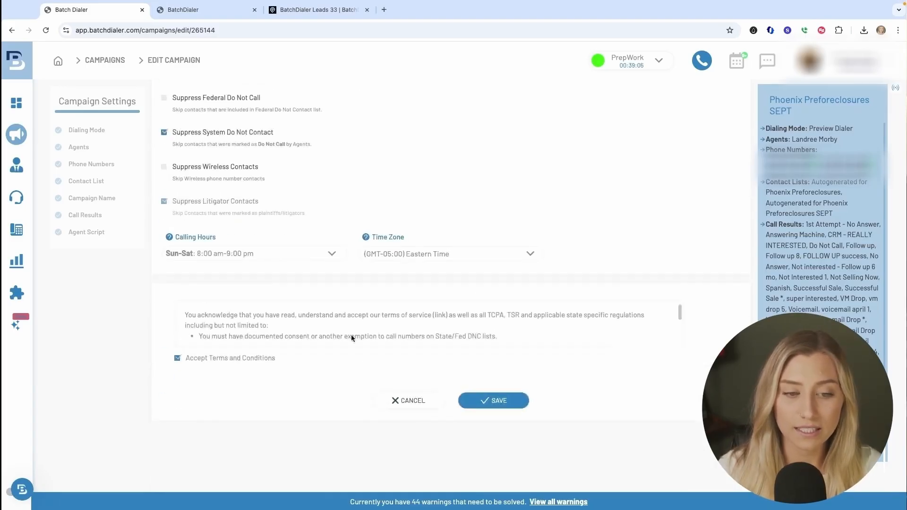
left_click(499, 401)
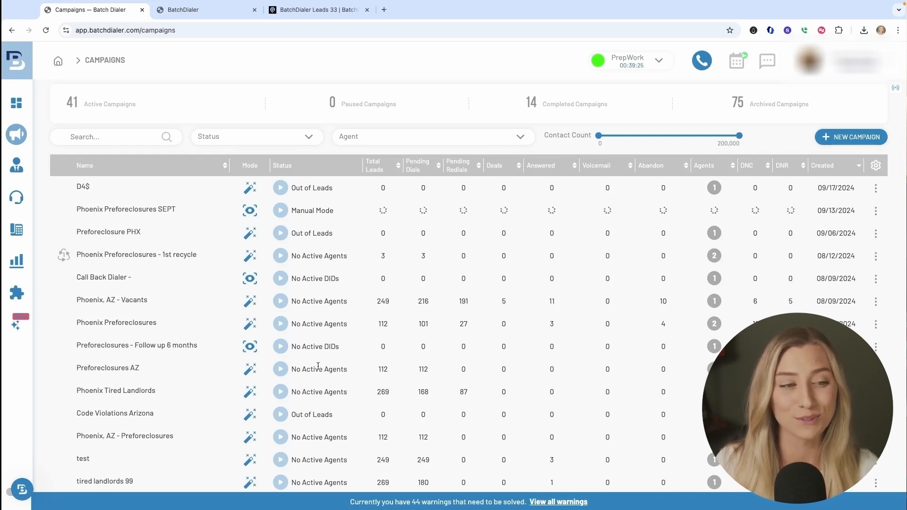
Open the phone system's call results and restore the Successful Sale call result to its original settings
mouse_move(18, 267)
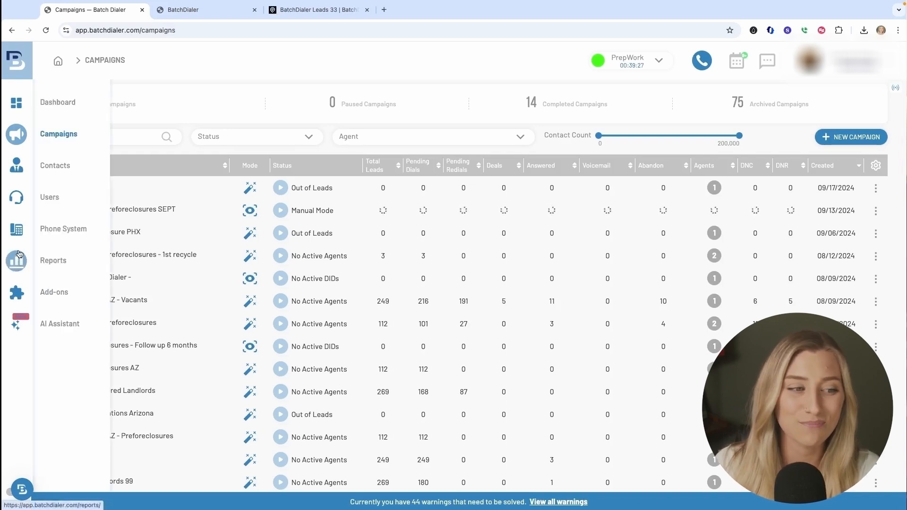
left_click(16, 229)
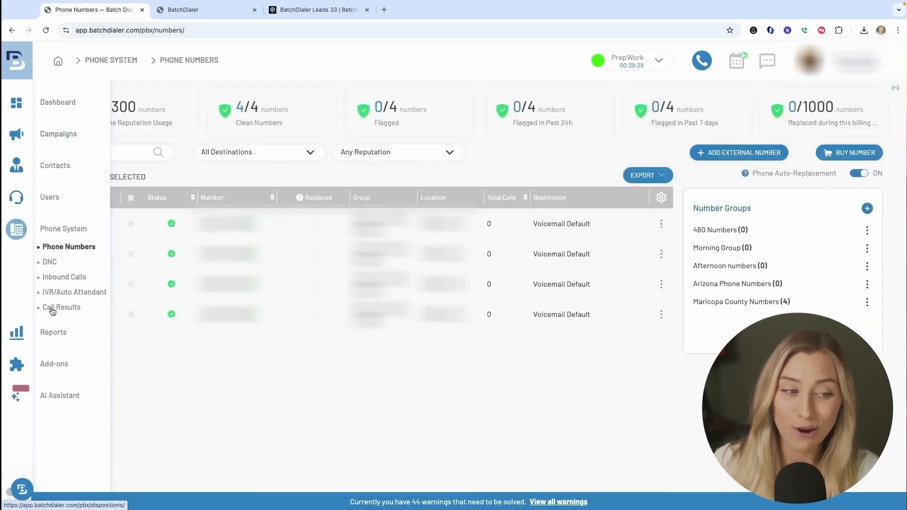
left_click(52, 309)
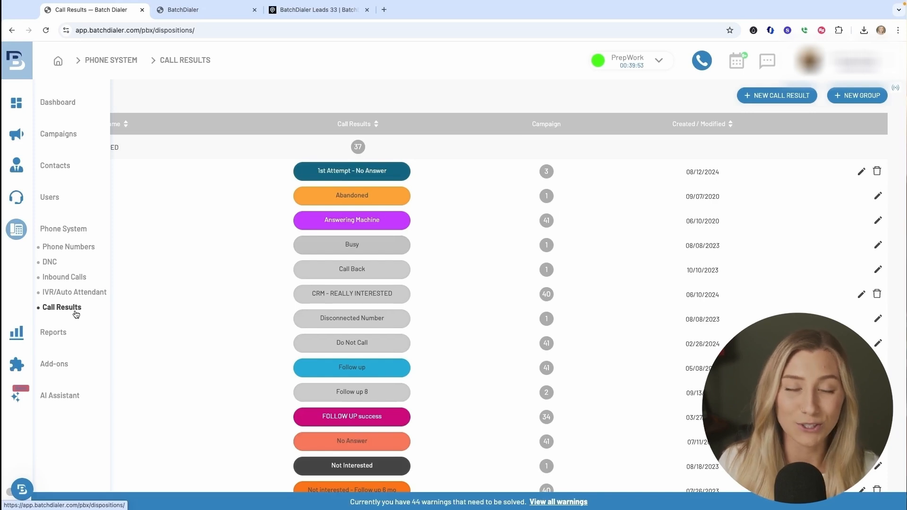
scroll(236, 330, "down", 6)
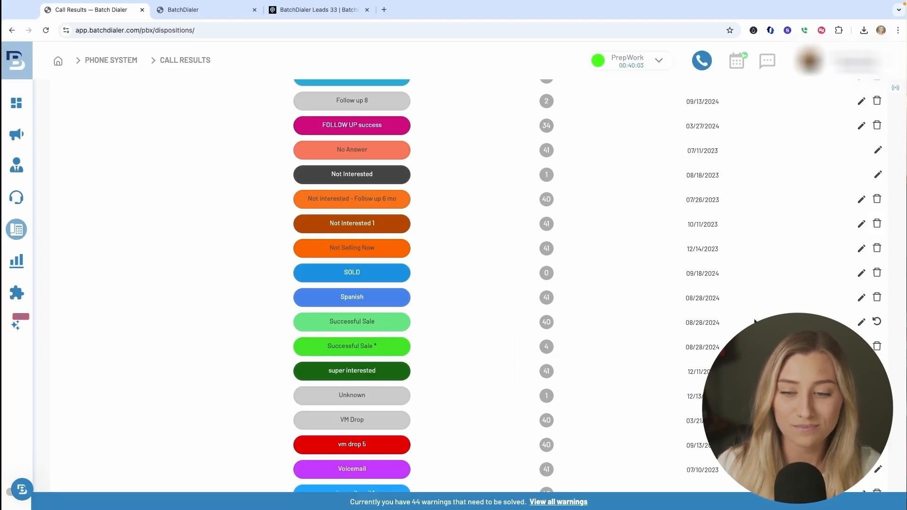
left_click(877, 322)
left_click(532, 88)
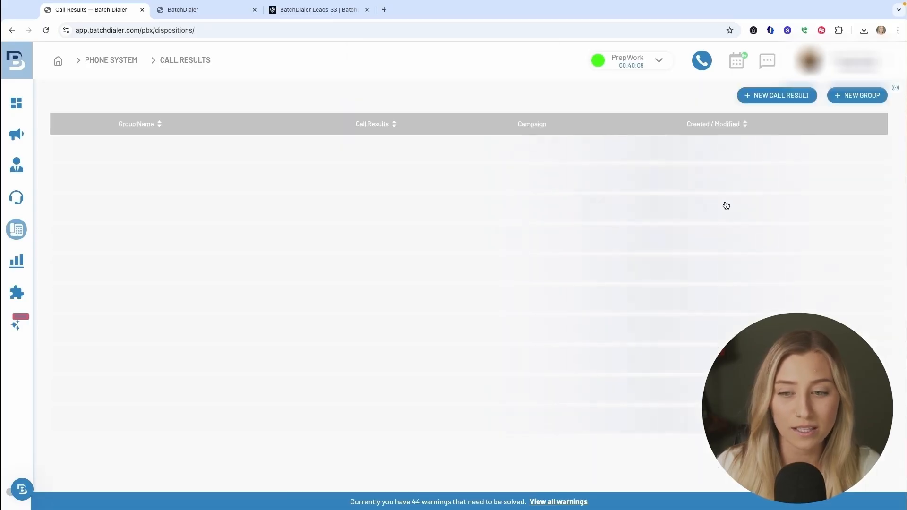
Open the Successful Sale call result for editing and go through its settings
scroll(610, 363, "down", 4)
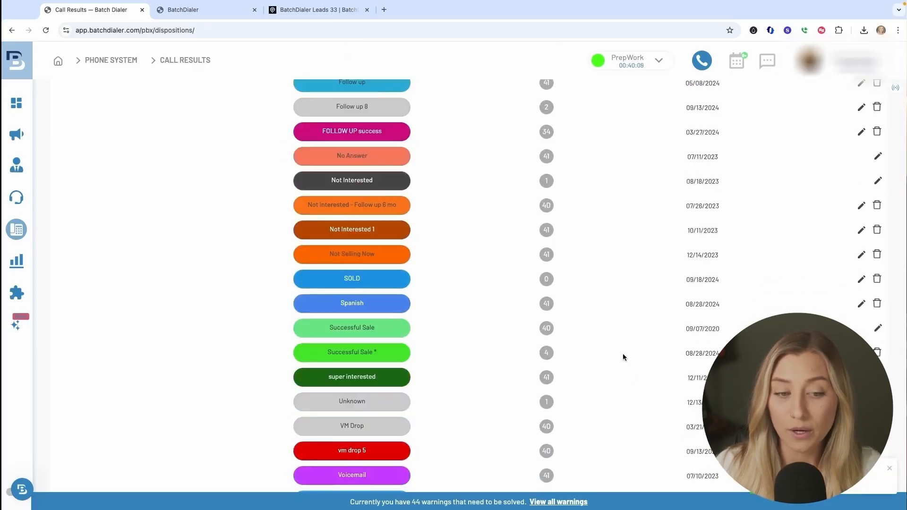
left_click(877, 328)
scroll(472, 354, "down", 4)
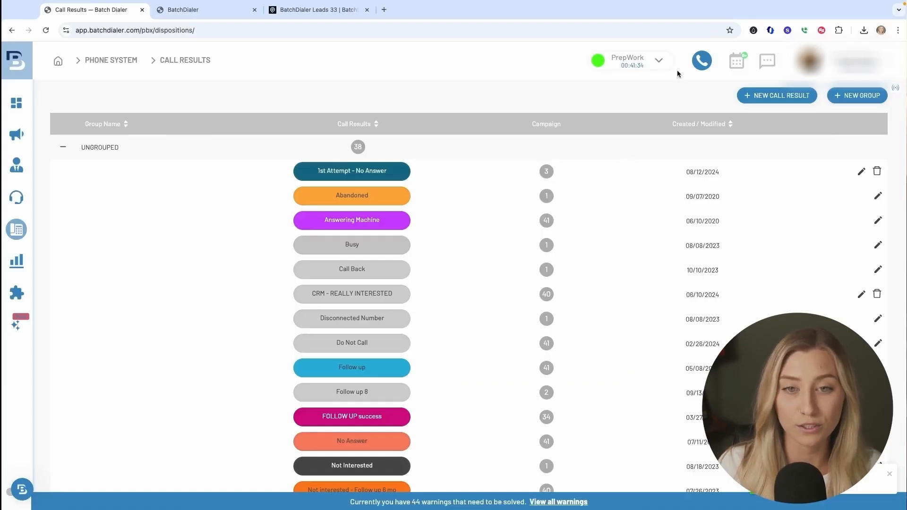
Open the dialer and join the Phoenix Preforeclosures SEPT preview-dialer campaign
mouse_move(19, 236)
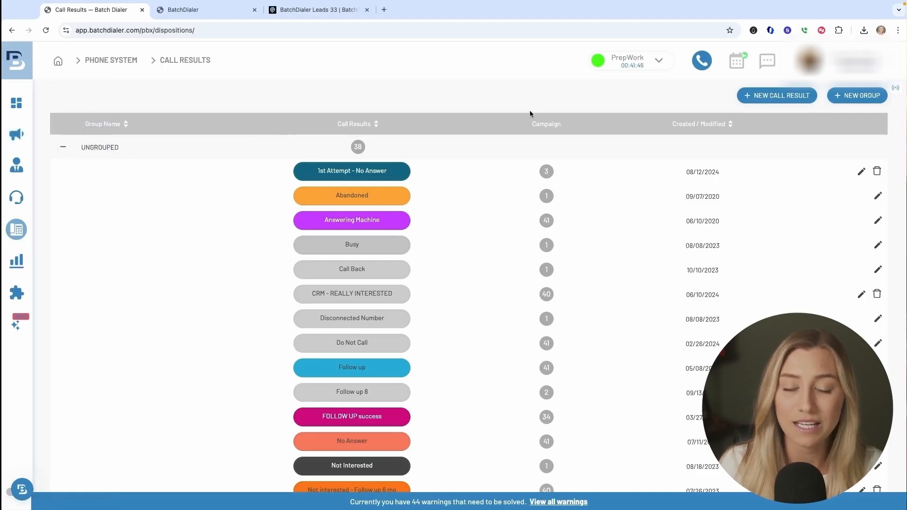
left_click(702, 60)
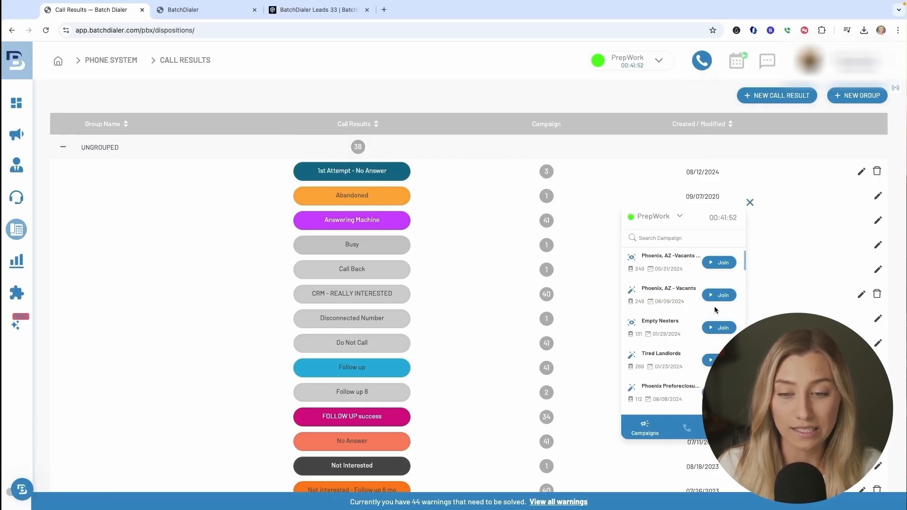
scroll(720, 308, "down", 1)
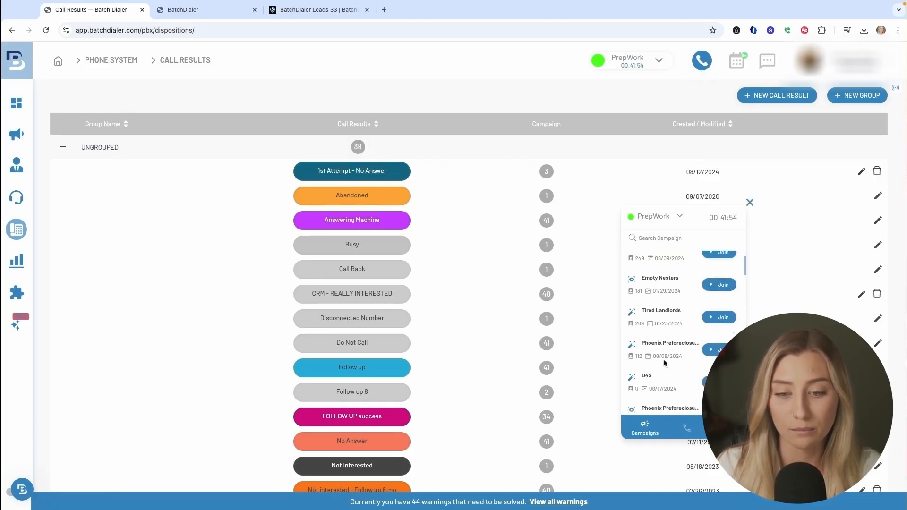
scroll(664, 359, "down", 2)
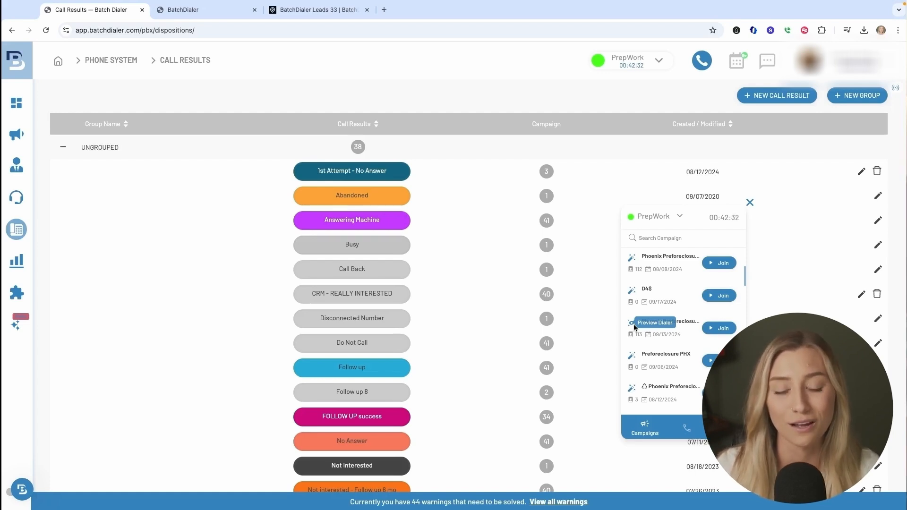
left_click(718, 328)
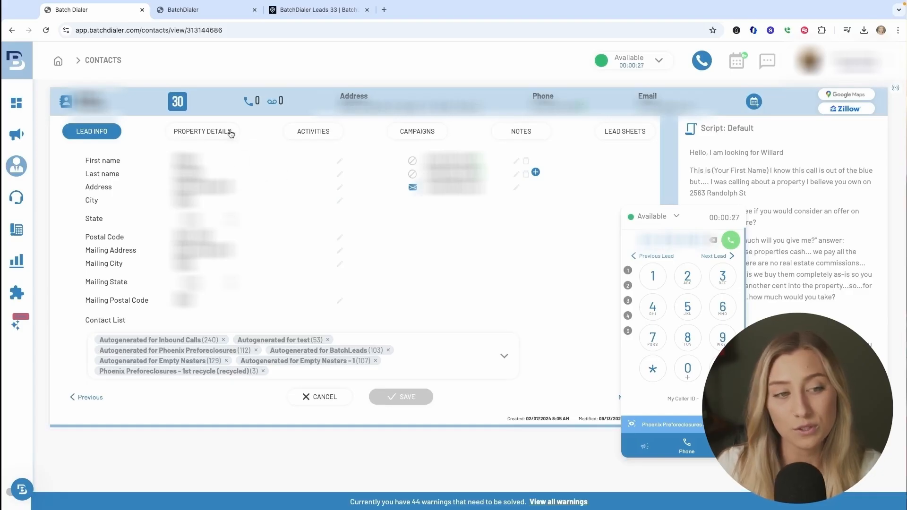
View the lead's property details and start a call to the lead
left_click(230, 133)
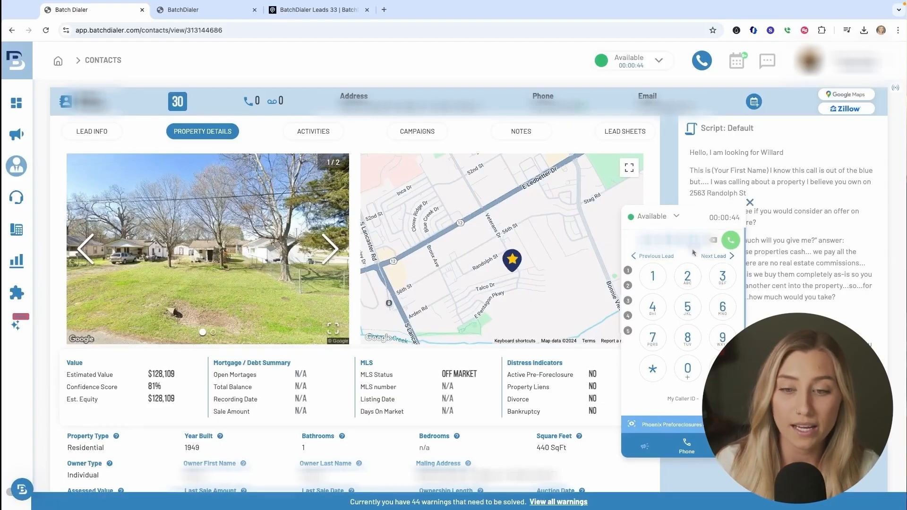
left_click(731, 245)
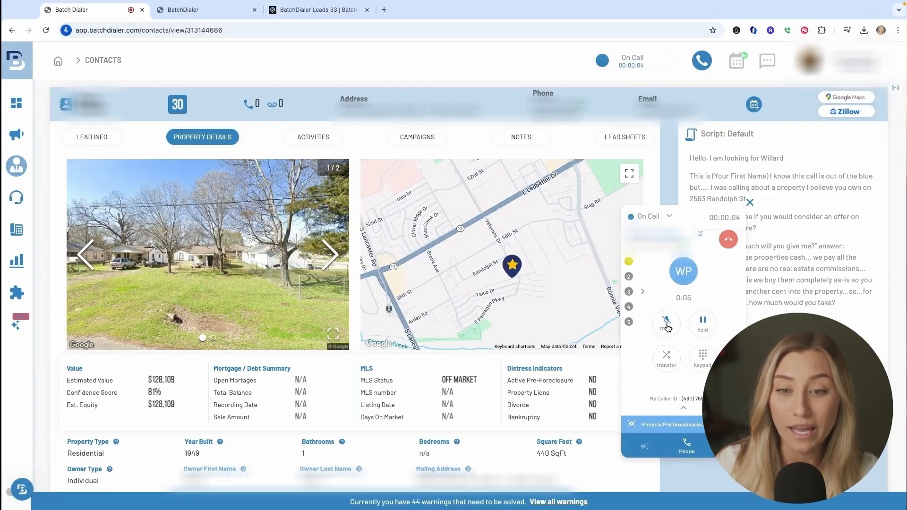
End the call with the Successful Sale call result and move on to the next lead in the campaign
left_click(728, 243)
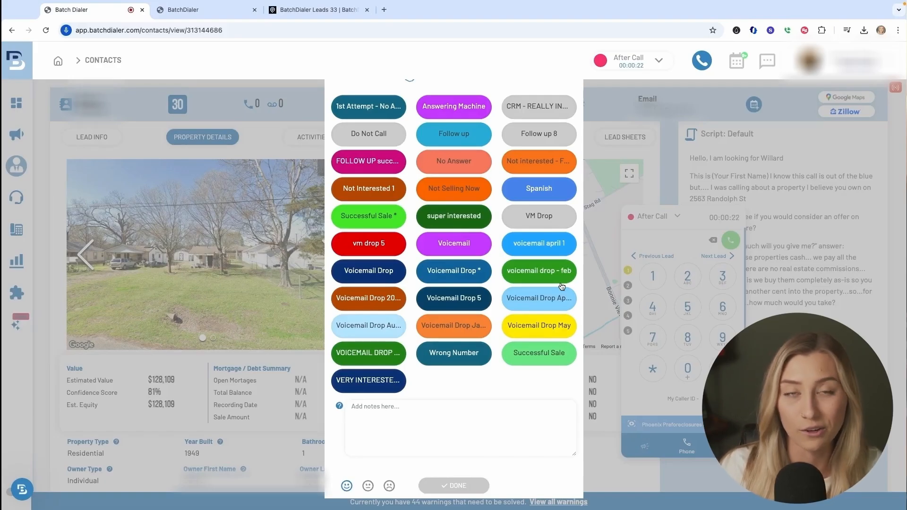
left_click(539, 353)
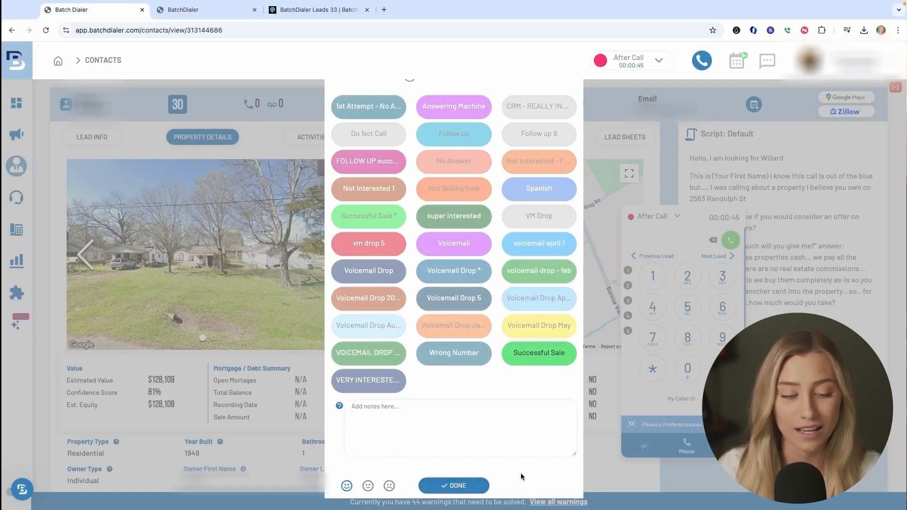
left_click(465, 487)
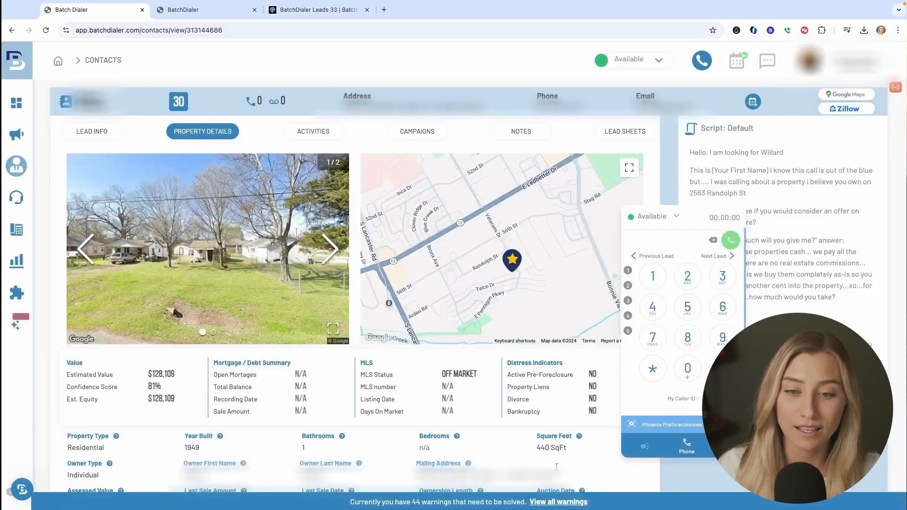
left_click(714, 257)
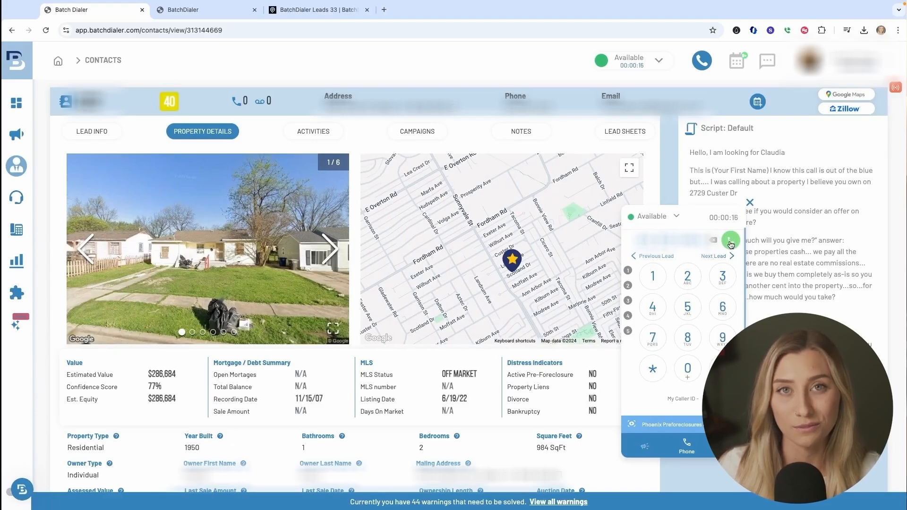
Switch to Podio, refresh the BatchDialer February Leads and open the first lead record to check its transferred fields
left_click(338, 10)
left_click(46, 31)
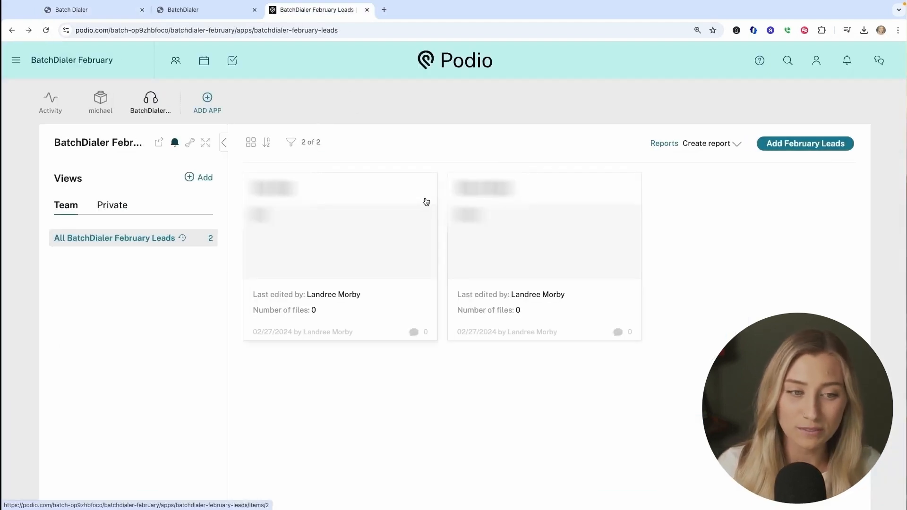
left_click(399, 195)
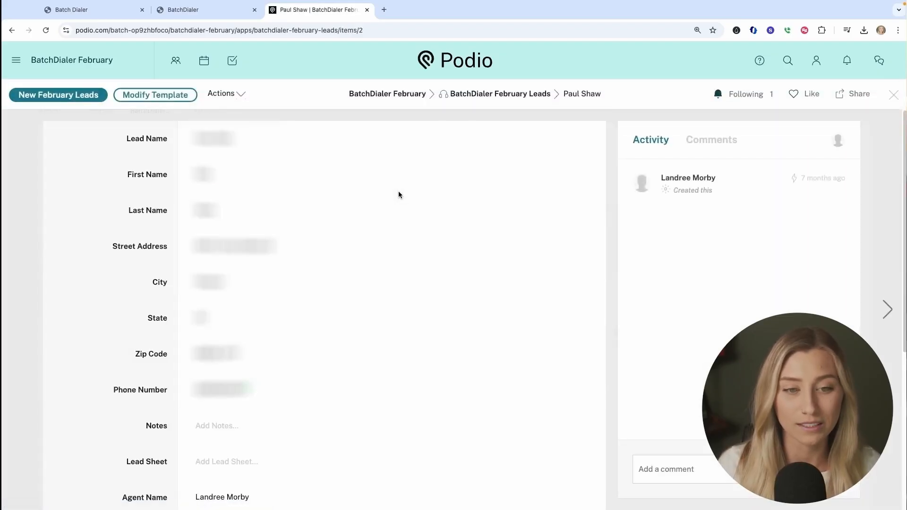